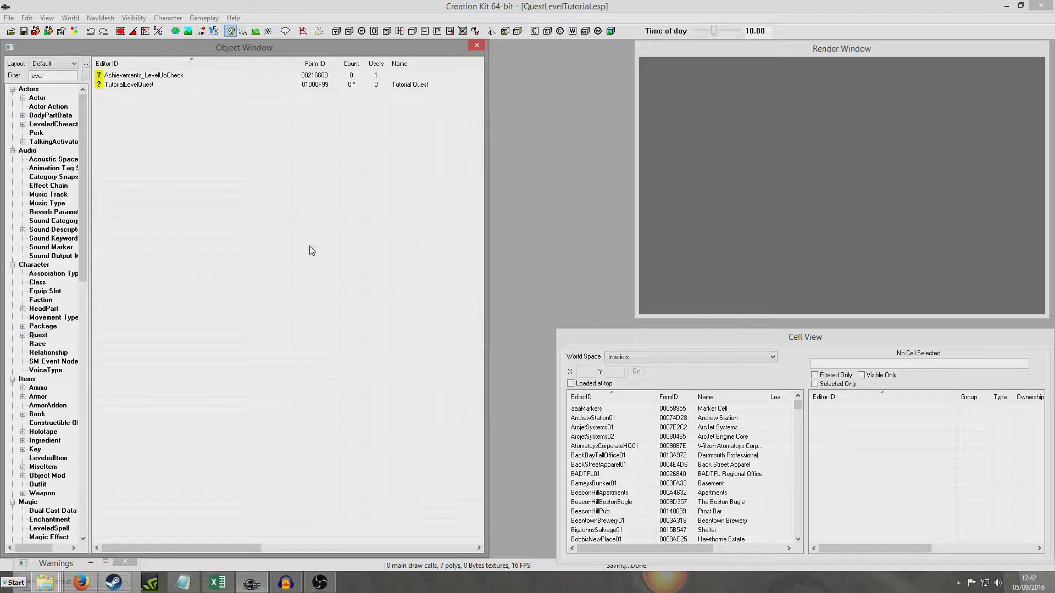
Open the TutorialLevelQuest quest and examine the script fragment of its stage 10.
click(130, 87)
double_click(128, 85)
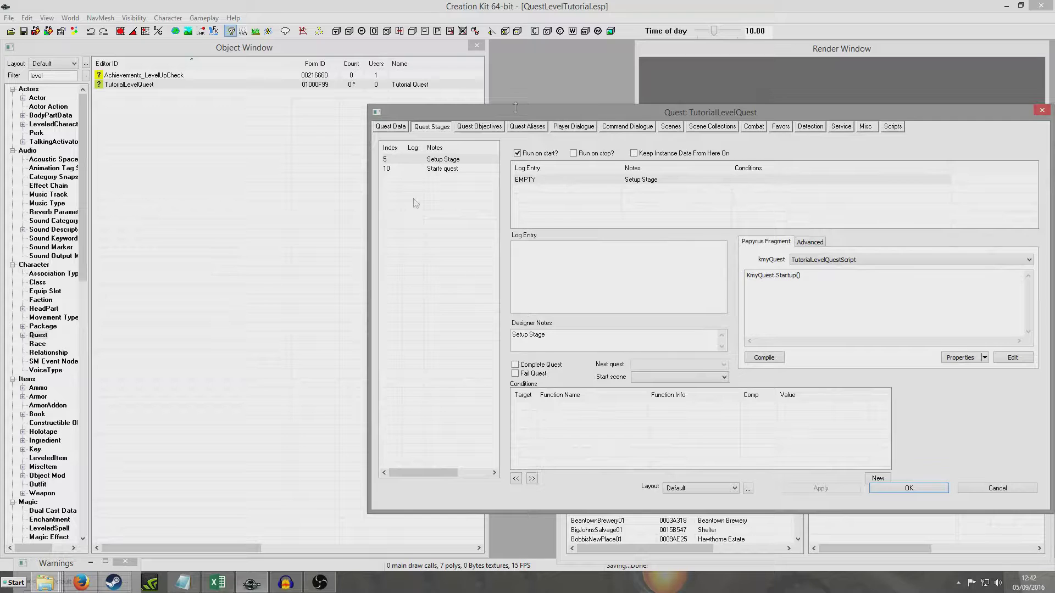
drag(560, 113, 447, 76)
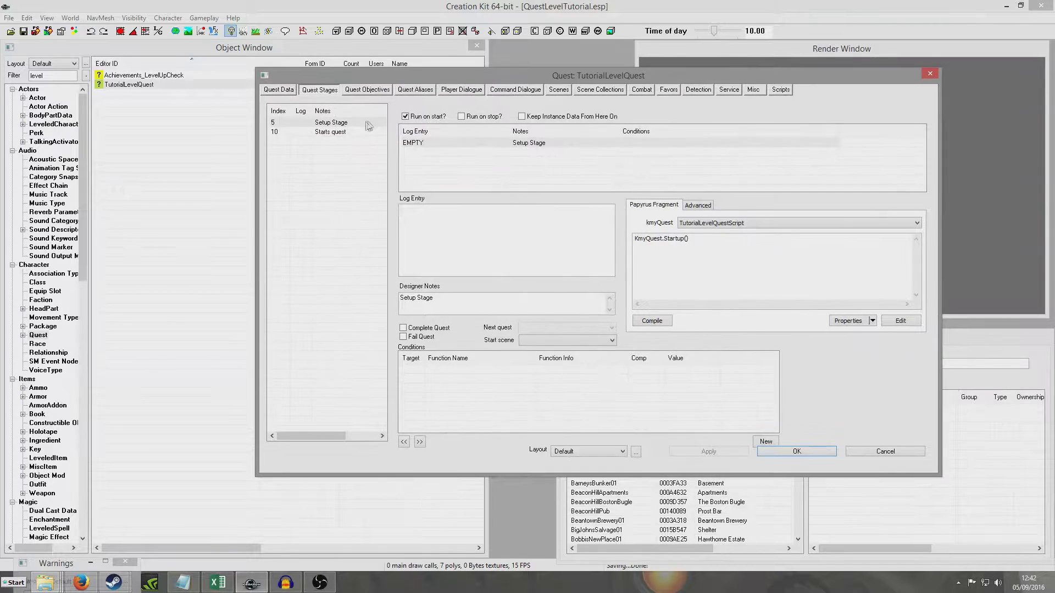
click(325, 135)
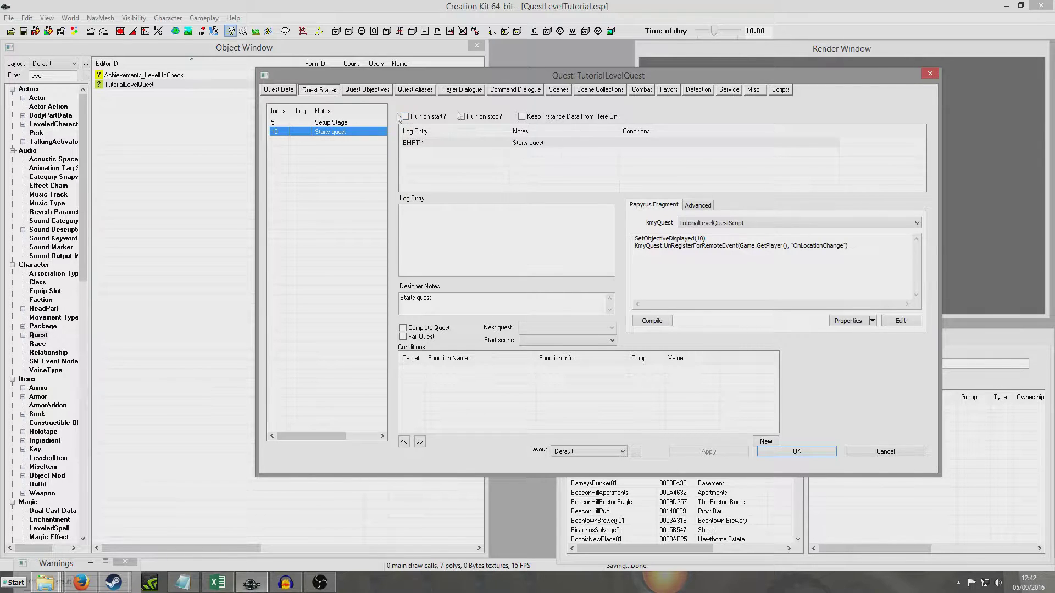
drag(636, 238, 712, 238)
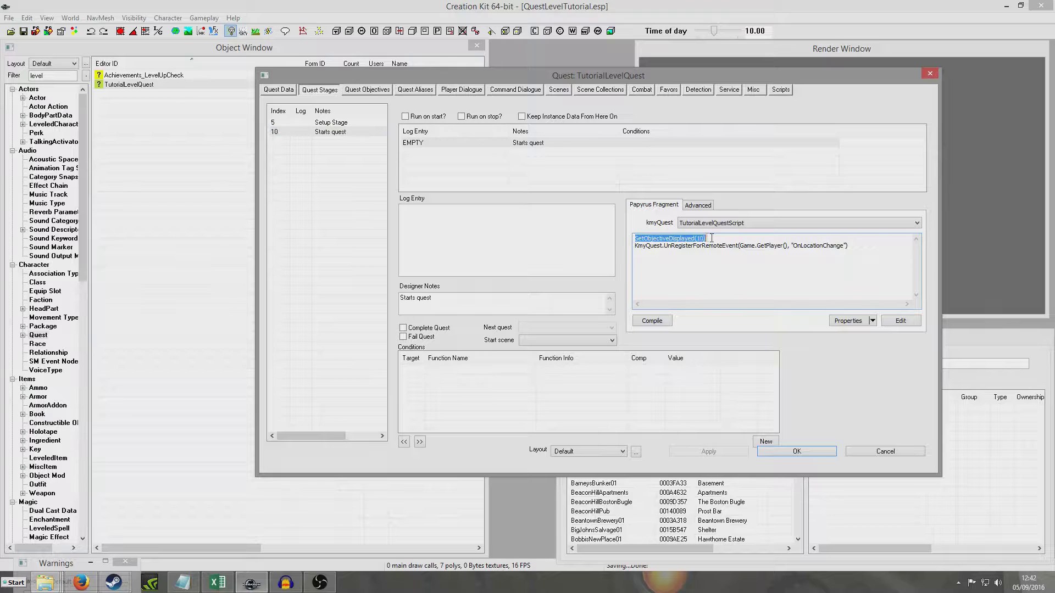
click(714, 239)
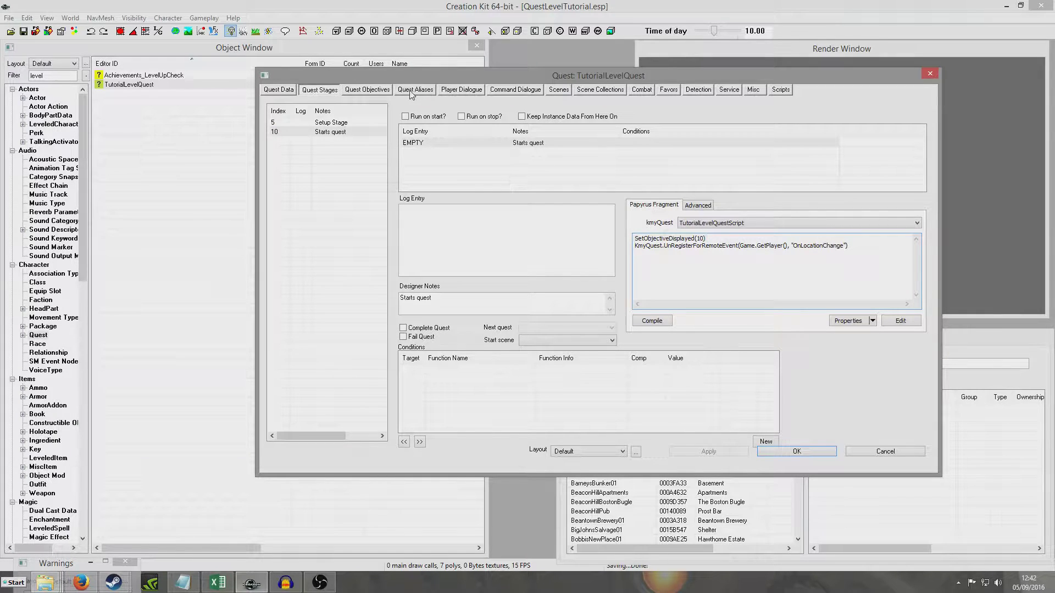
Set the display text of quest objective 10 to "Walk through the trigger" and accept the quest changes.
click(380, 90)
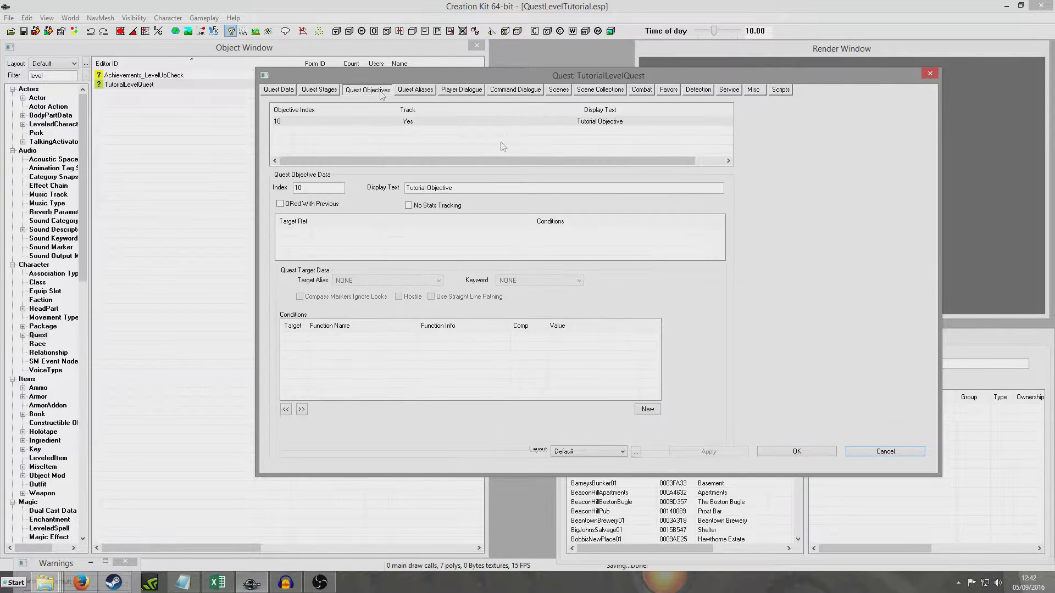
click(556, 122)
right_click(306, 141)
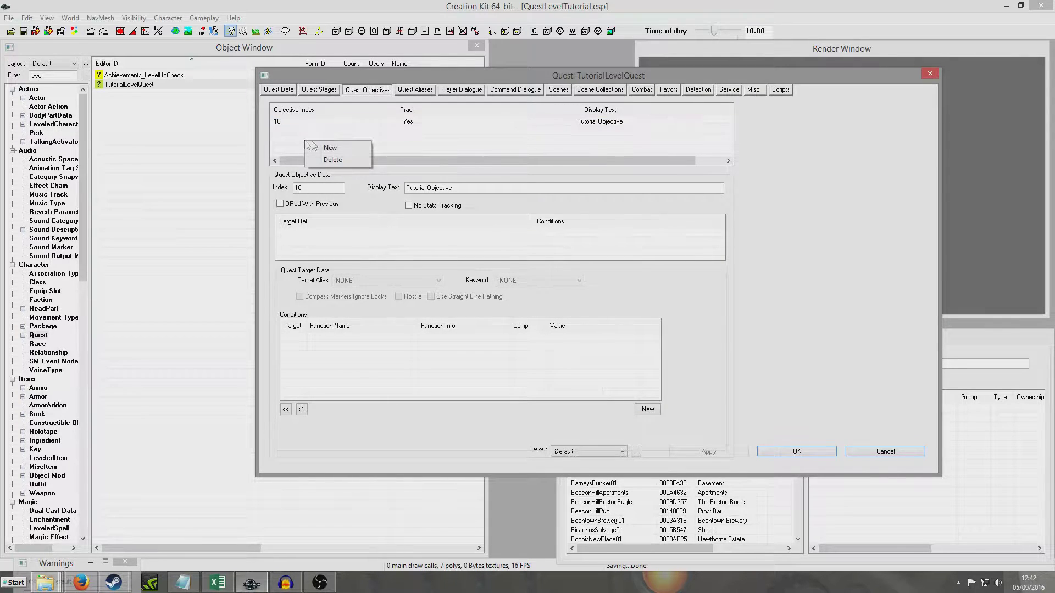
click(305, 132)
click(304, 189)
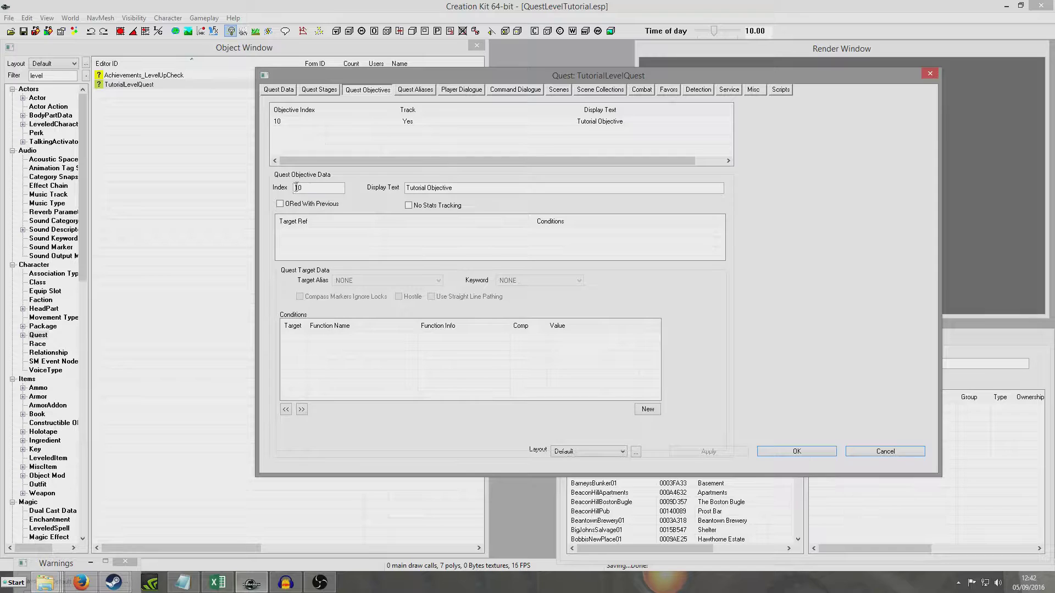
click(316, 120)
drag(452, 188, 396, 189)
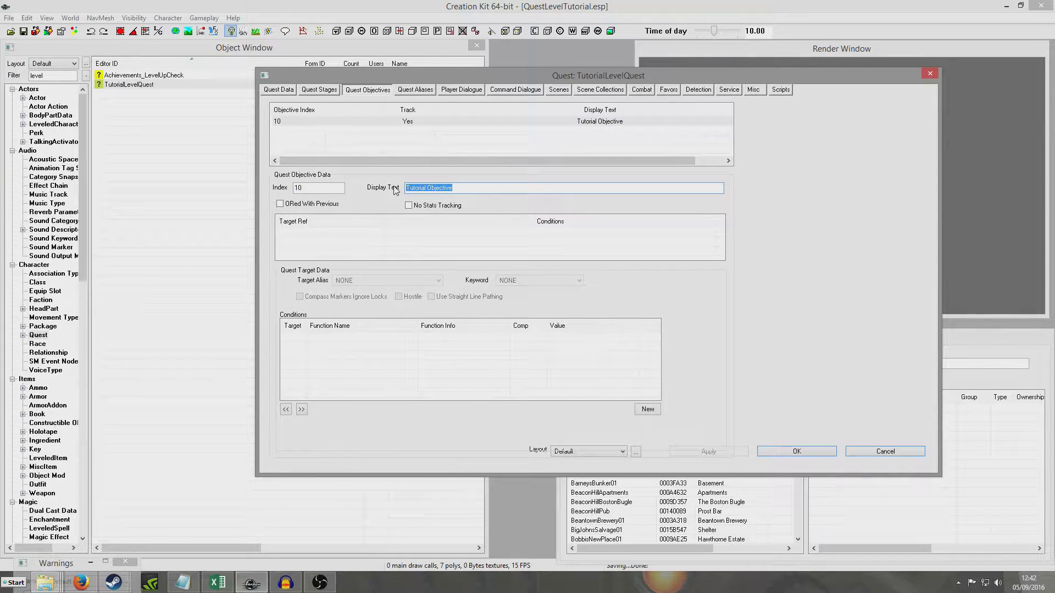
text(Walk through the trigger)
click(480, 152)
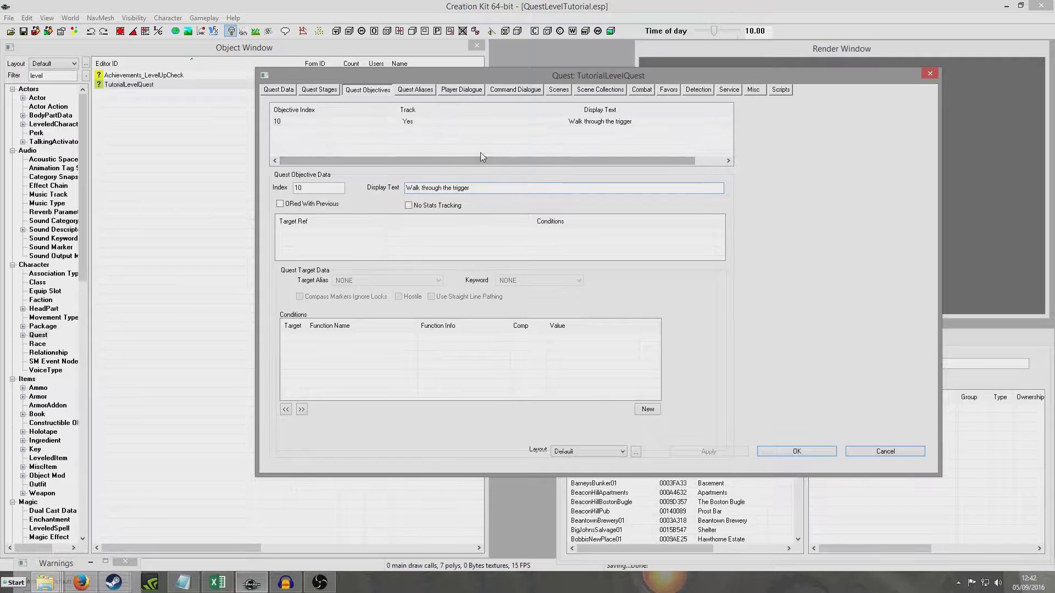
click(795, 451)
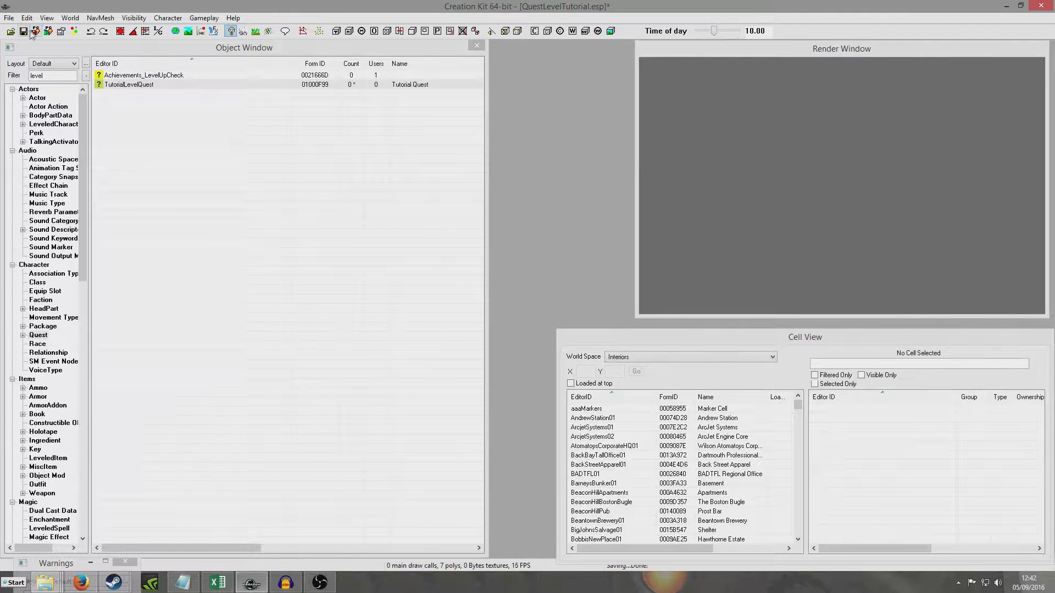
Load the AbernathyFarmExt cell of the Commonwealth world space for viewing.
click(713, 358)
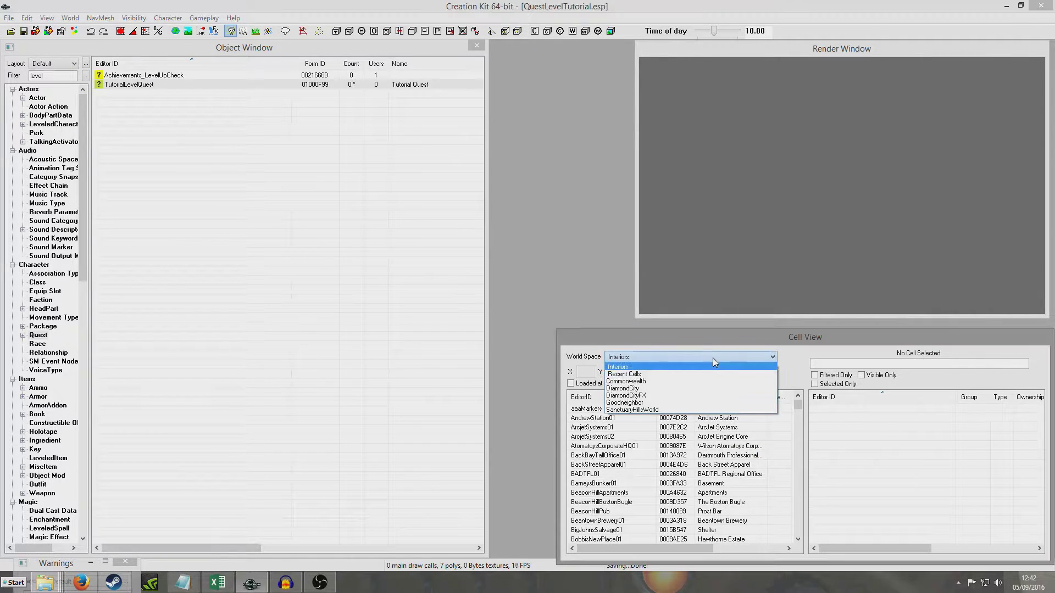
click(715, 382)
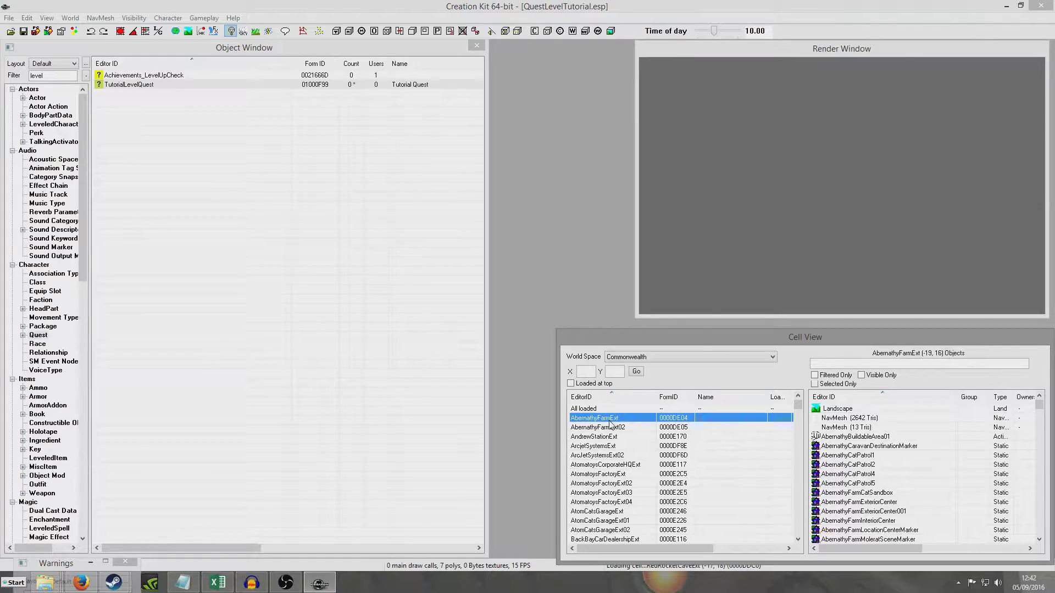
shift+middle_drag(858, 247, 844, 211)
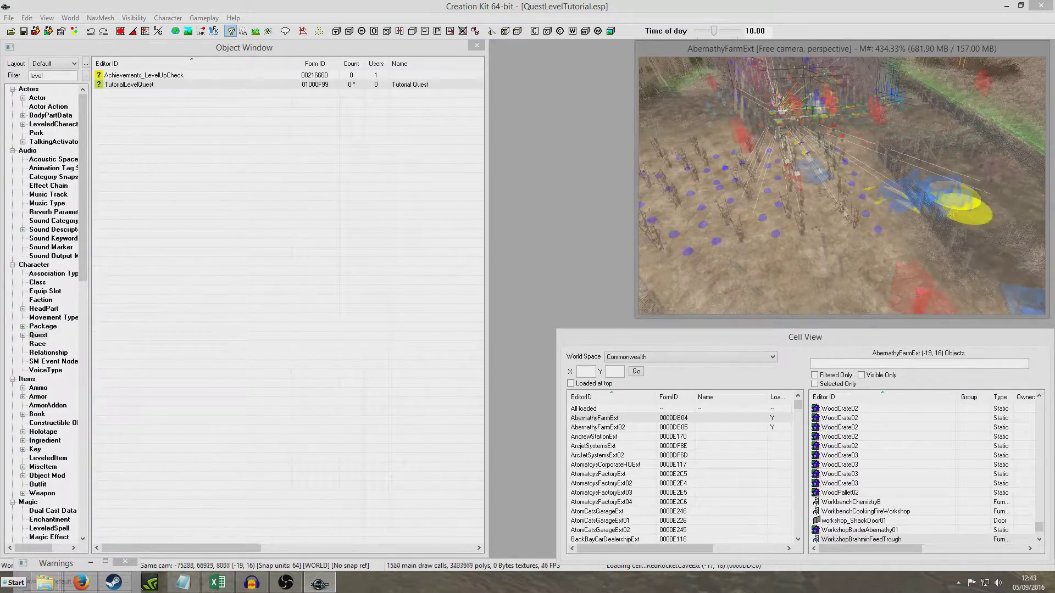
Reopen TutorialLevelQuest and add a new quest stage with index 20.
double_click(207, 85)
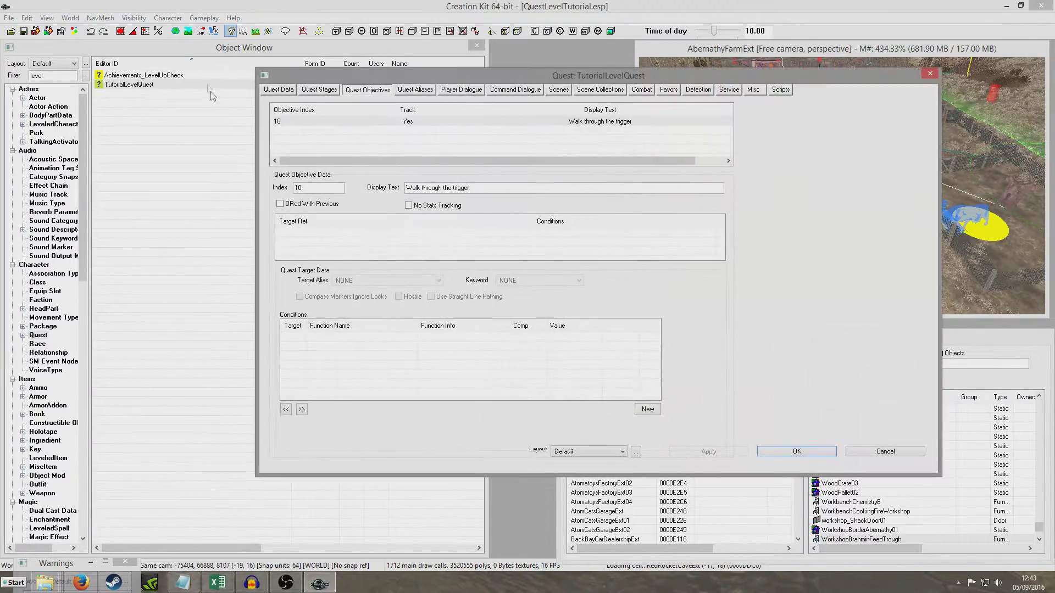
click(309, 91)
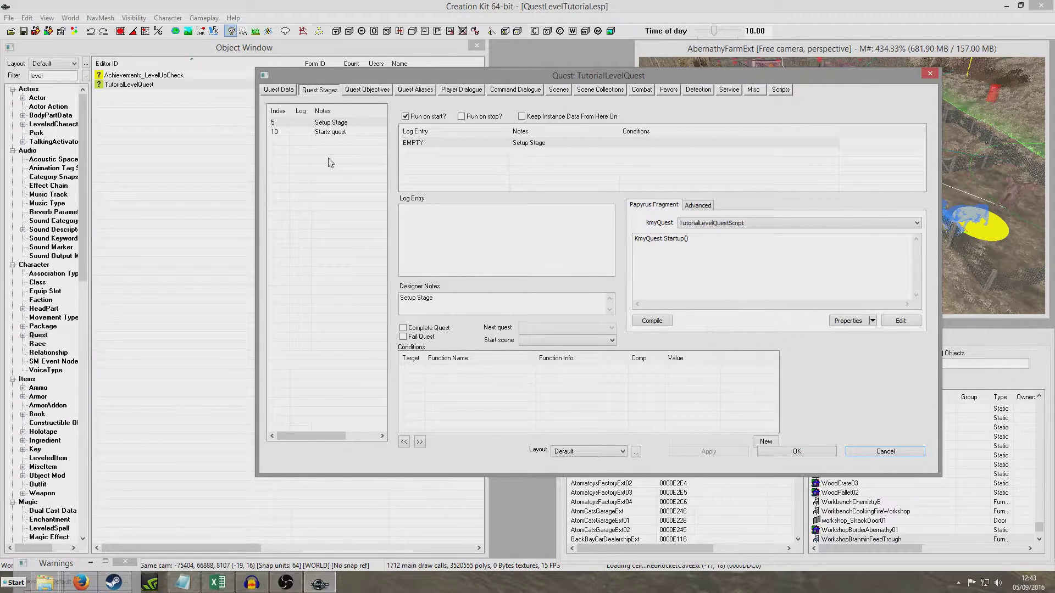
right_click(330, 163)
click(349, 165)
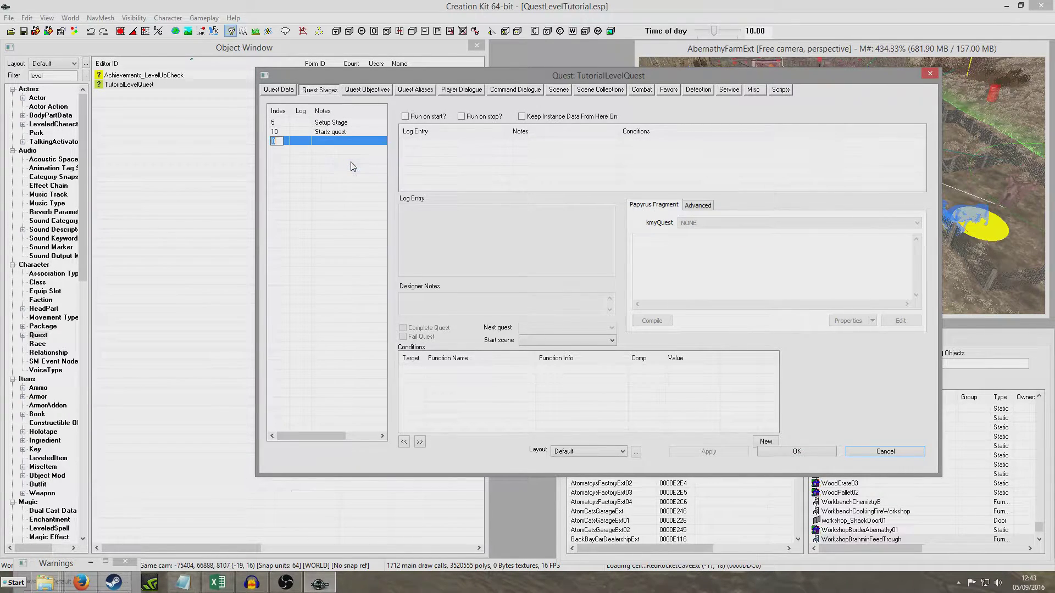
text(20)
key(Return)
Add an empty log entry to stage 20 with the designer notes "Complete quest".
click(323, 144)
right_click(414, 154)
click(437, 163)
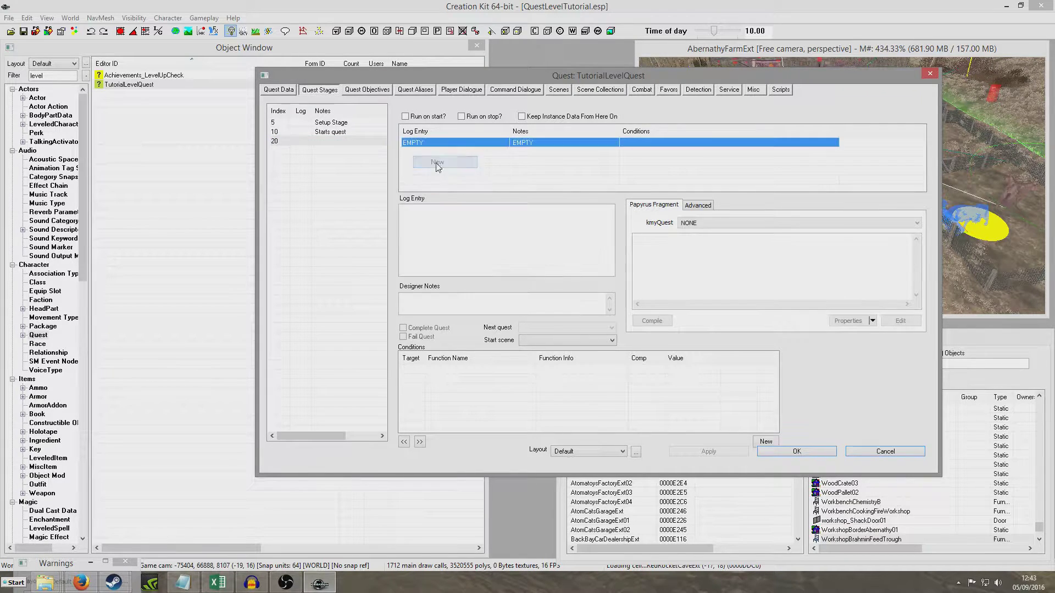
click(462, 302)
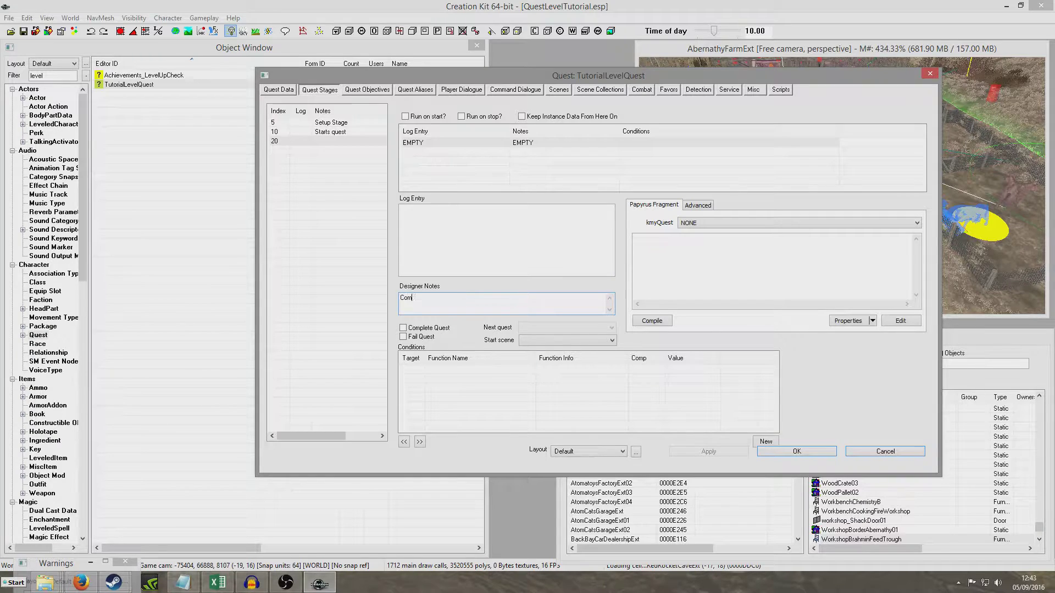
text(Complete quest)
click(339, 228)
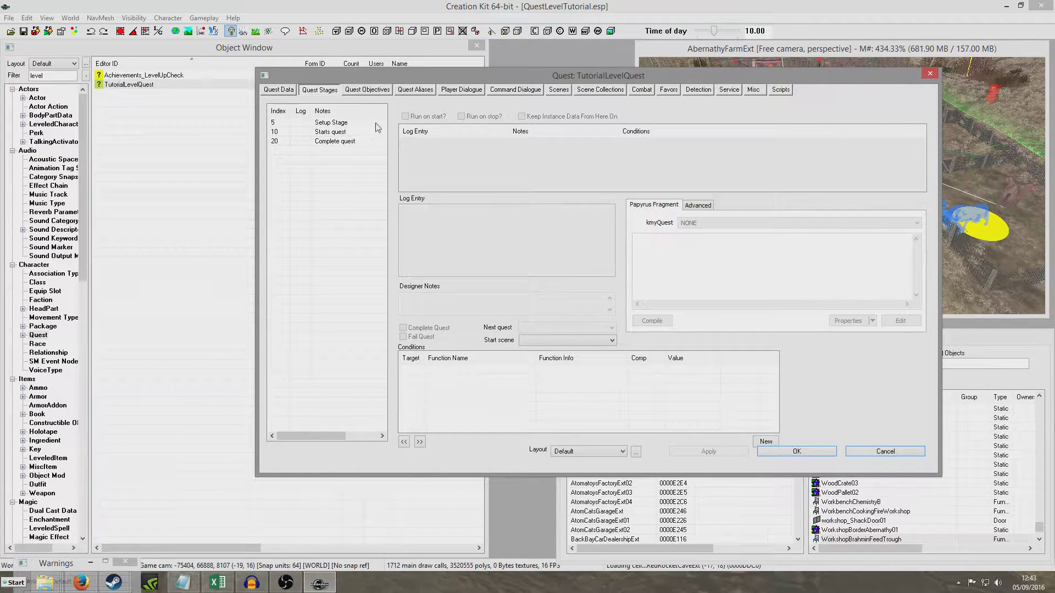
Flag the log entry of stage 20 as Complete Quest, leaving its script fragment empty.
click(346, 143)
click(404, 328)
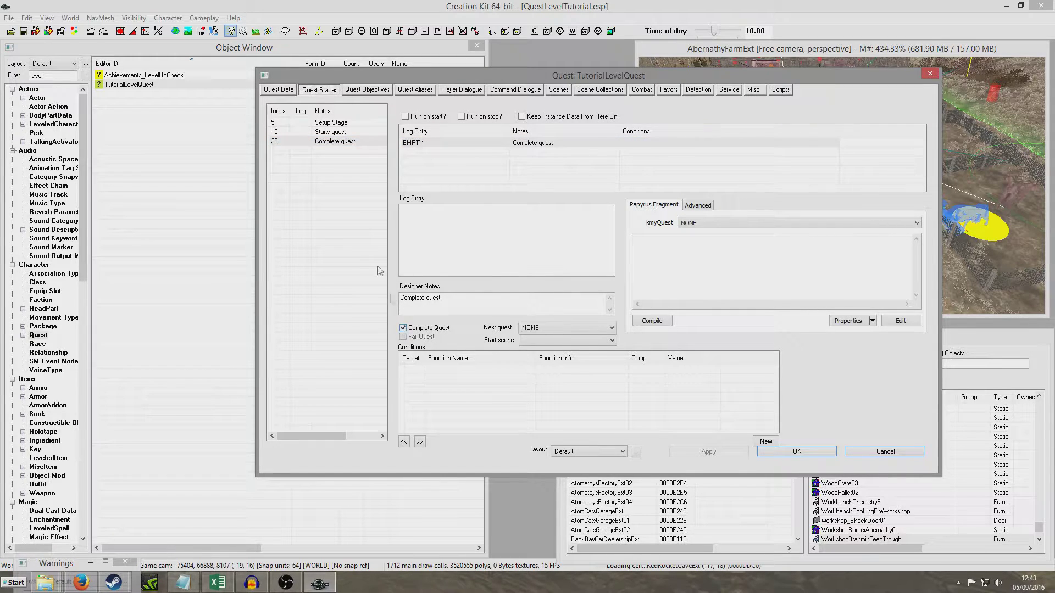
click(345, 143)
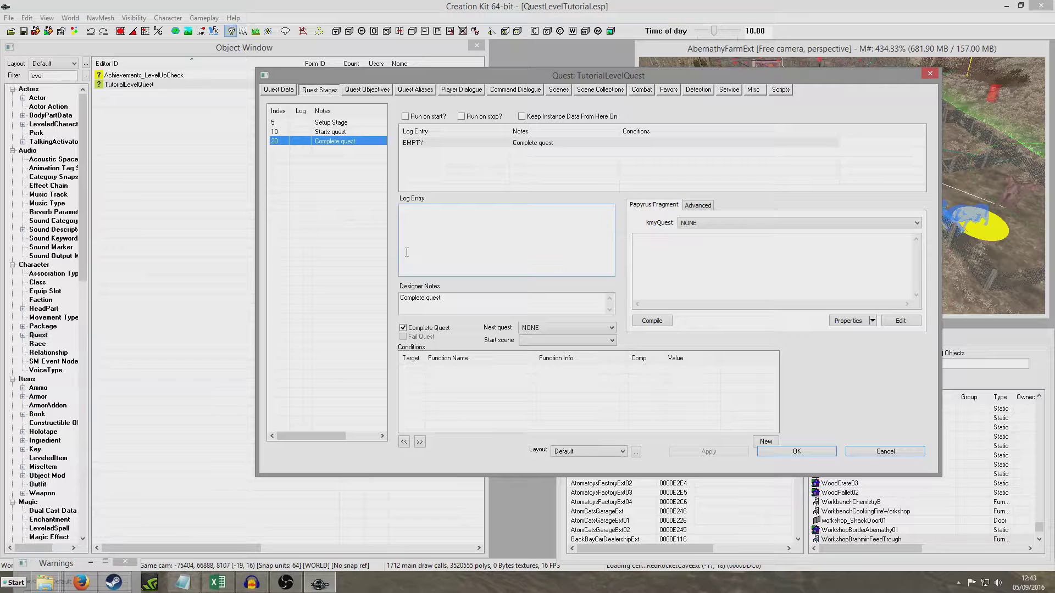
click(405, 328)
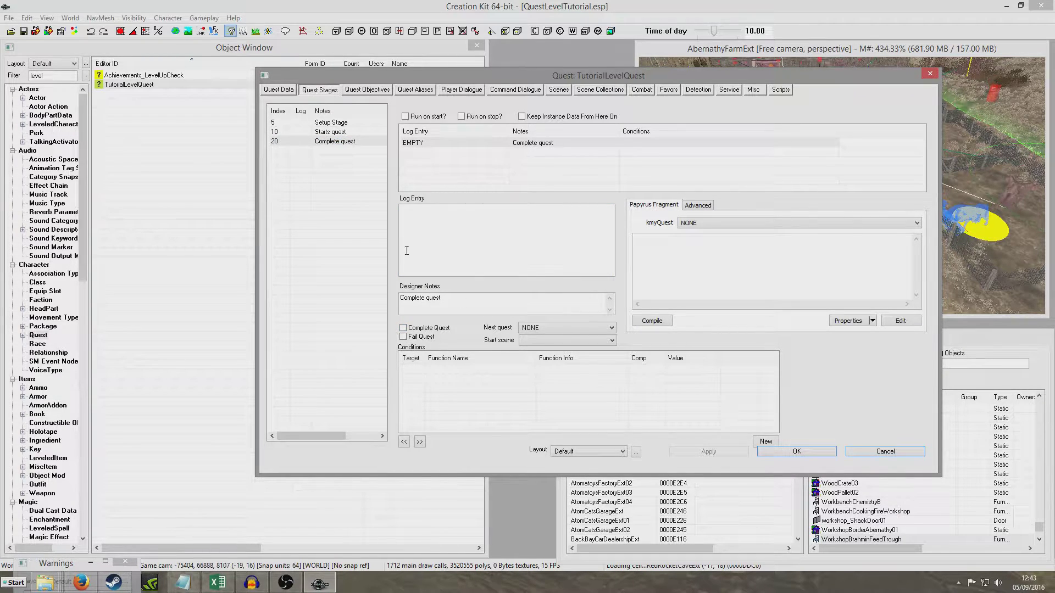
click(669, 254)
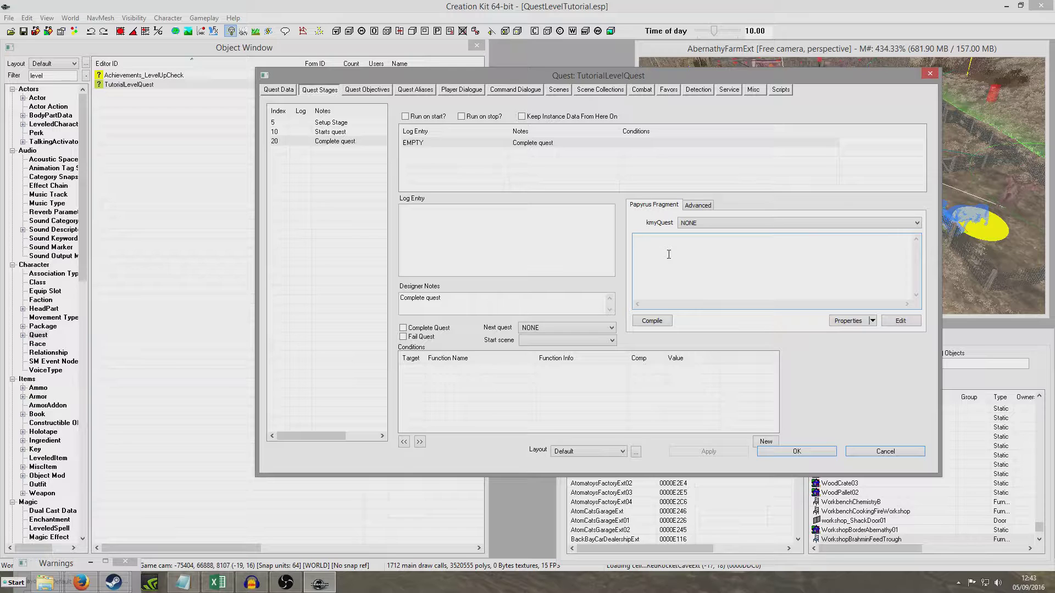
click(407, 329)
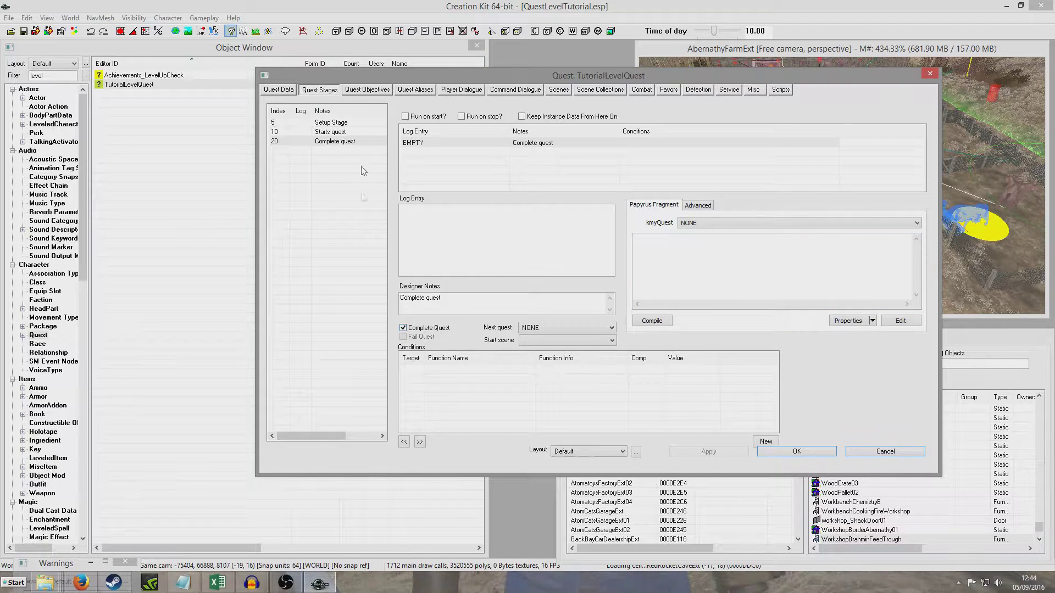
Set the quest's completion XP to XPFactionSmaller, accept the quest changes and save the plugin.
click(279, 90)
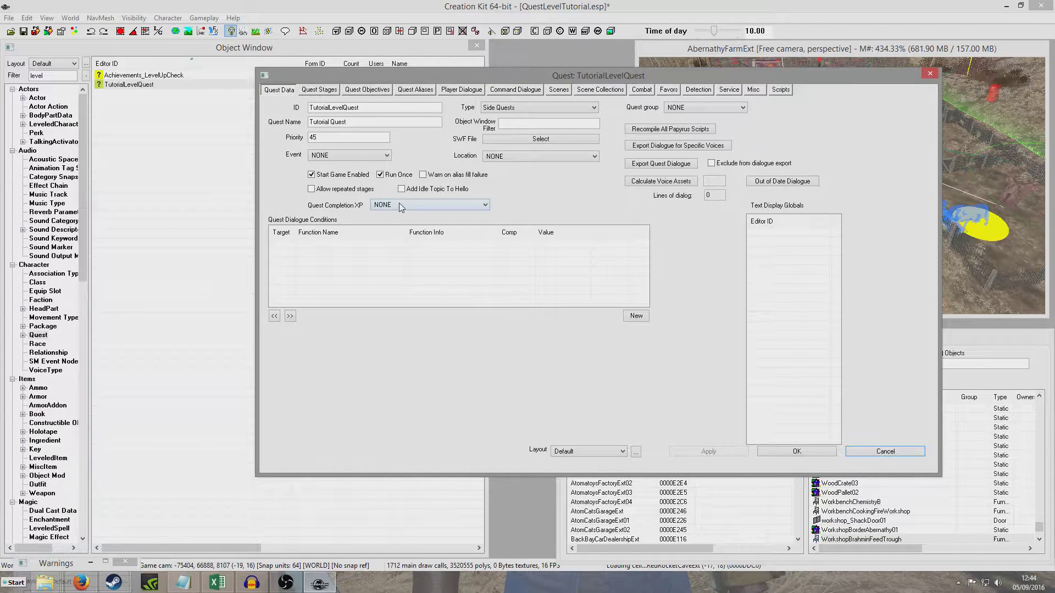
click(386, 206)
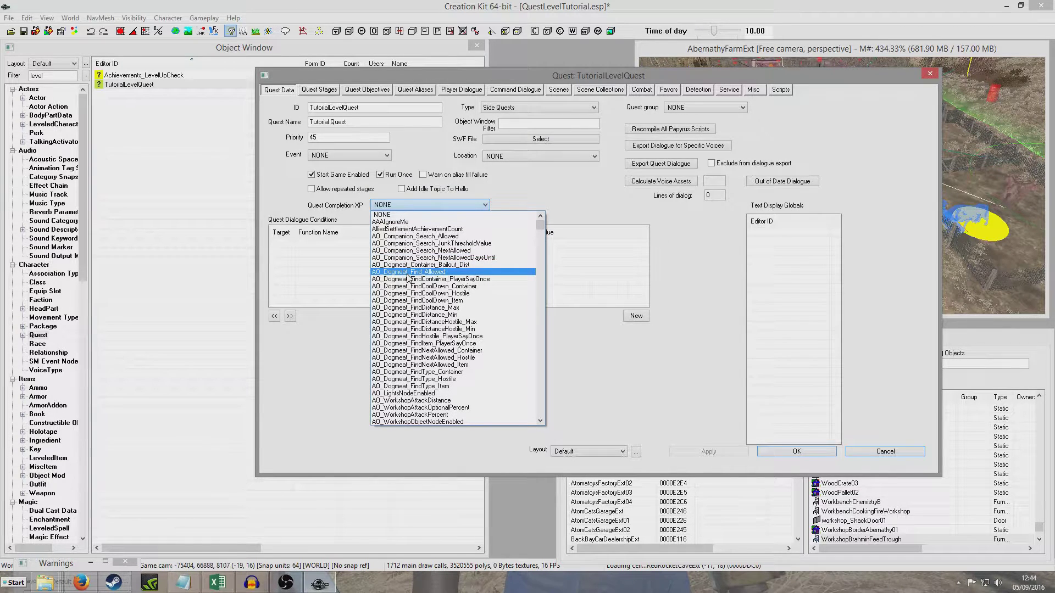
key(x)
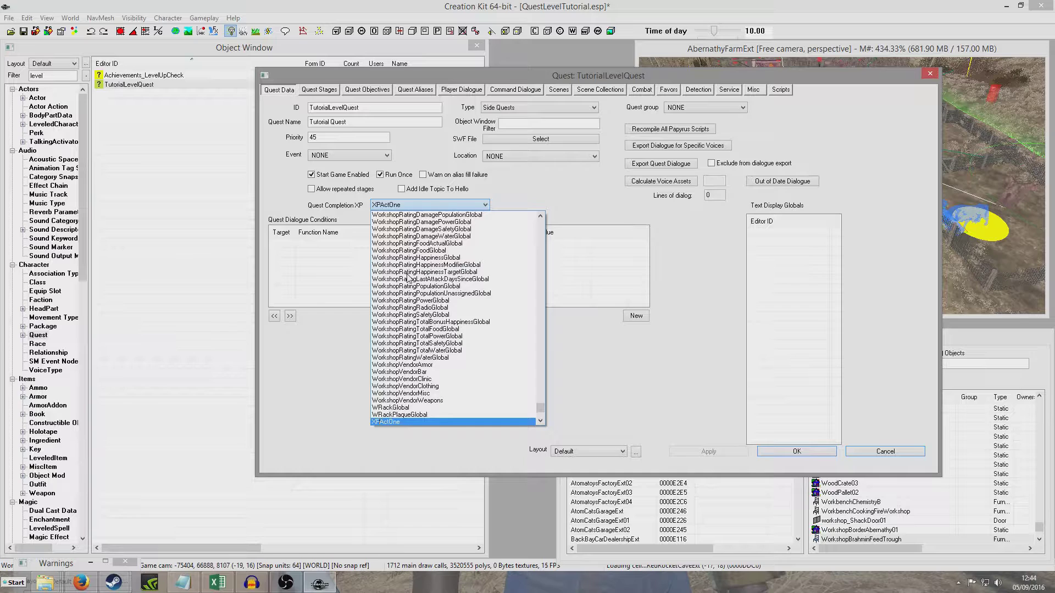
scroll(440, 407, down, 5)
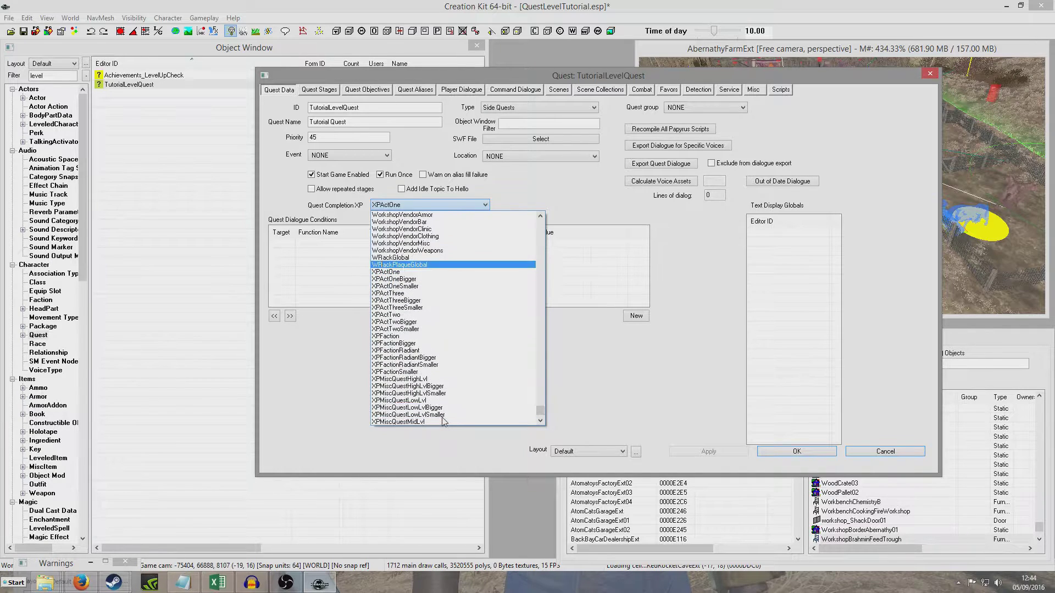
scroll(440, 357, down, 1)
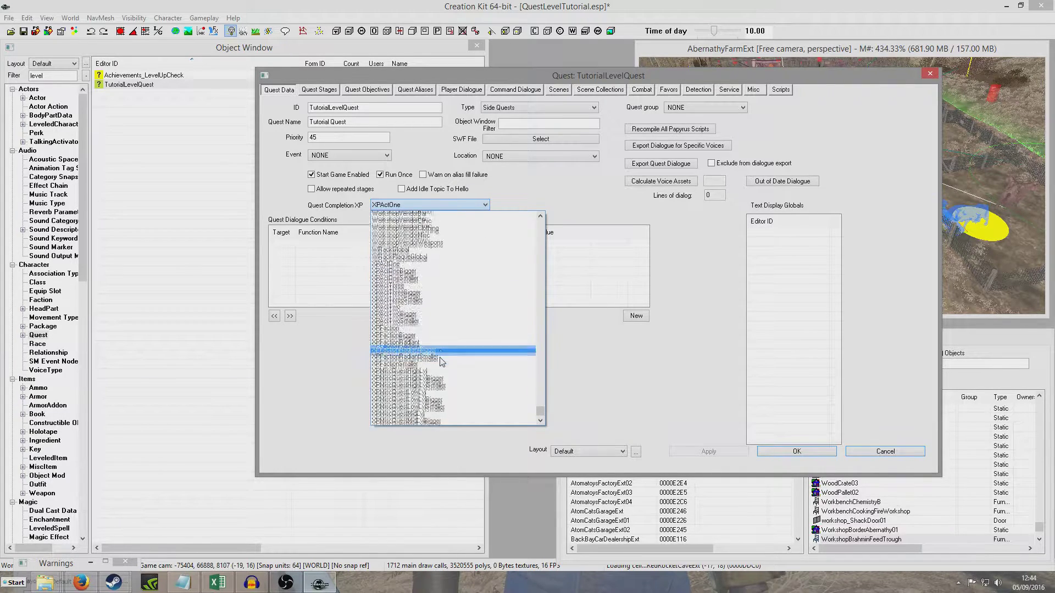
scroll(442, 361, down, 1)
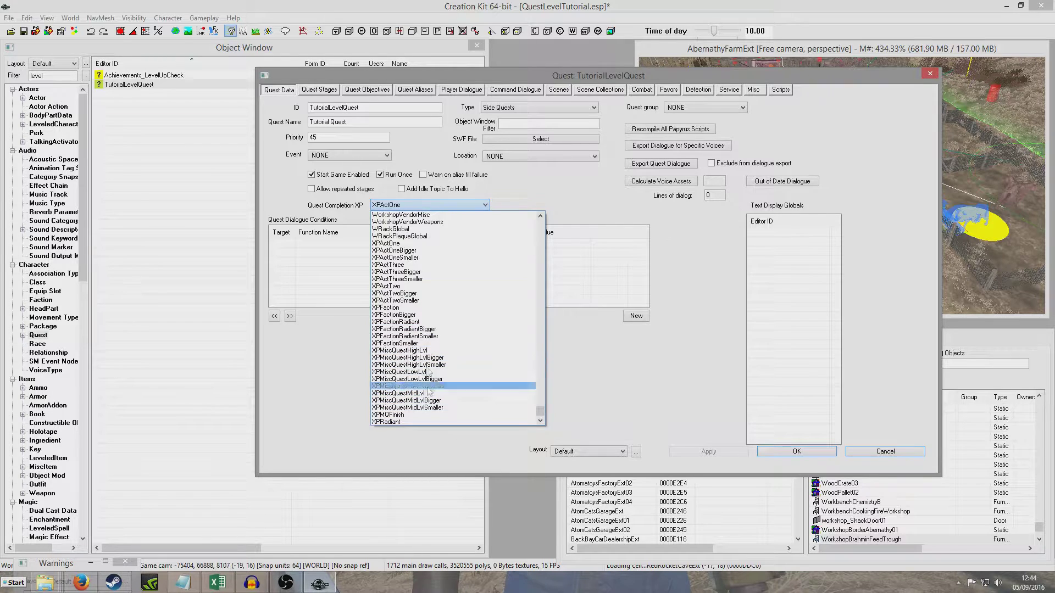
click(429, 343)
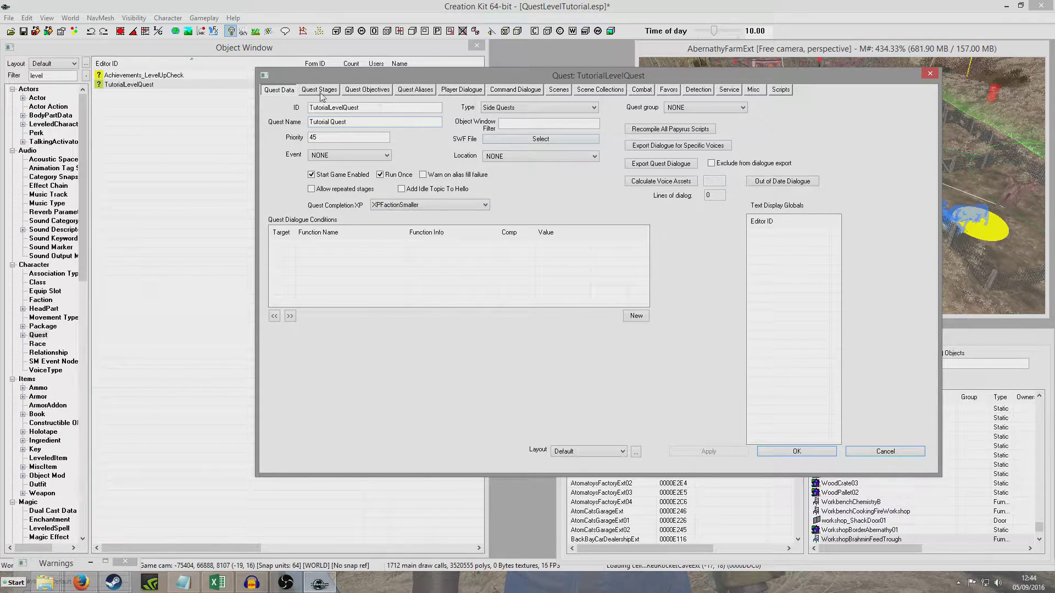
click(796, 451)
key(ctrl+s)
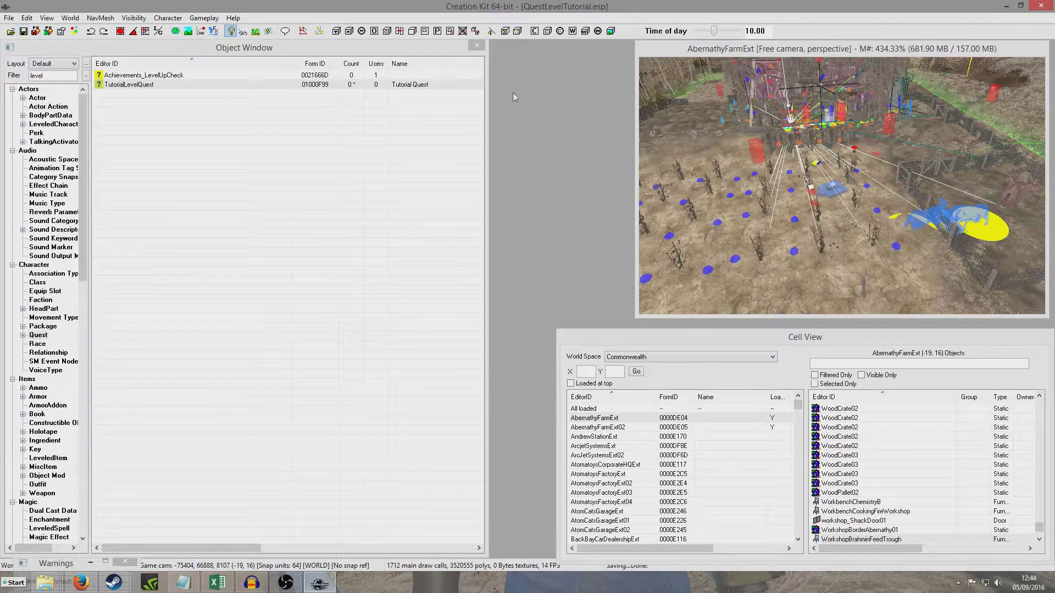
Create a trigger box from the DefaultSetStageTriggerPlayerOnly form in the fenced pen at Abernathy Farm.
click(727, 53)
scroll(816, 243, down, 2)
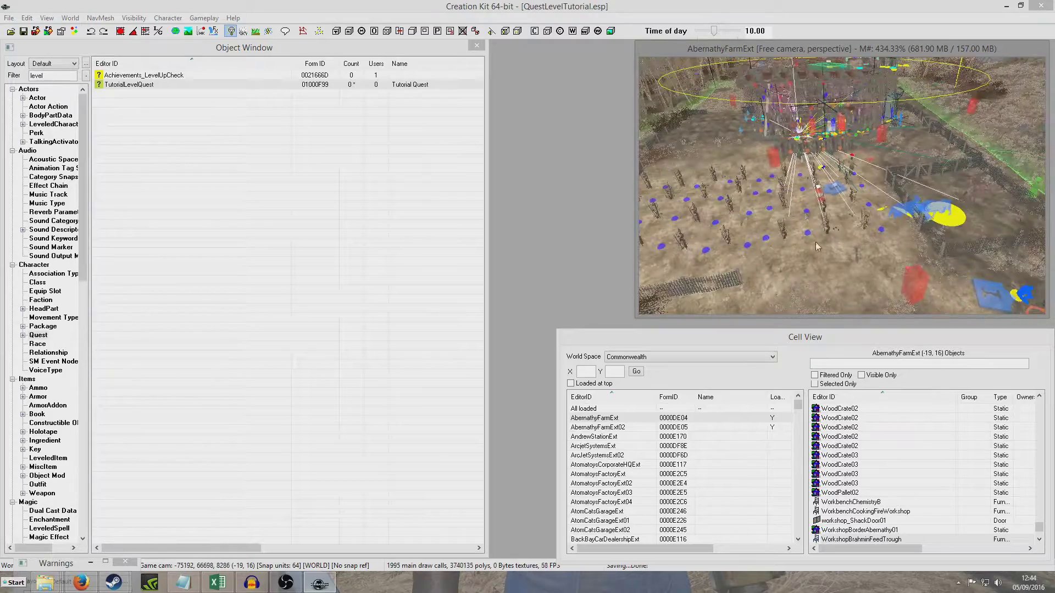
scroll(817, 247, up, 5)
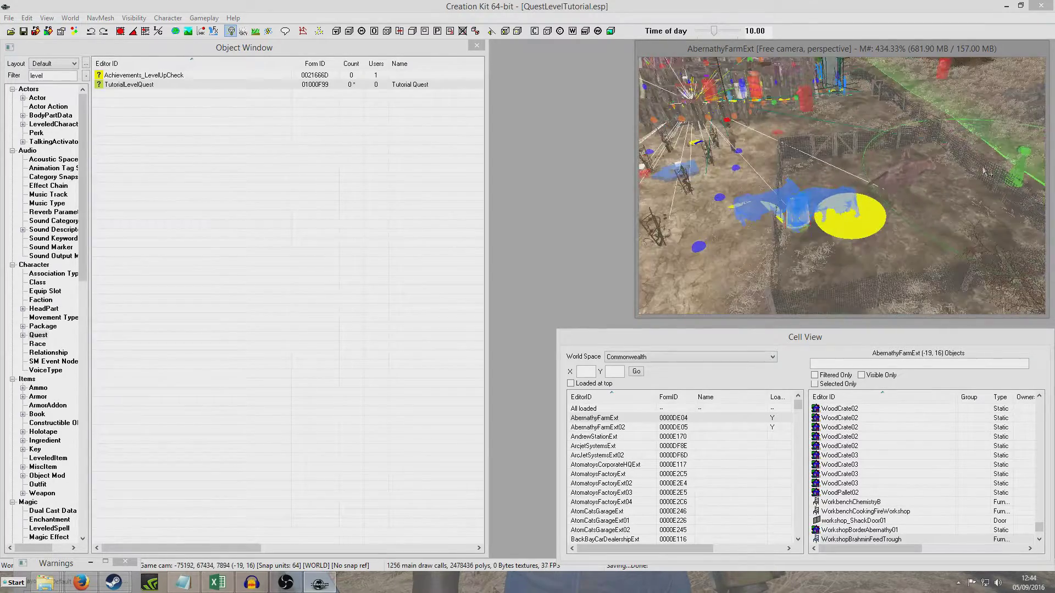
shift+middle_drag(964, 185, 851, 160)
scroll(849, 190, up, 2)
scroll(874, 188, down, 1)
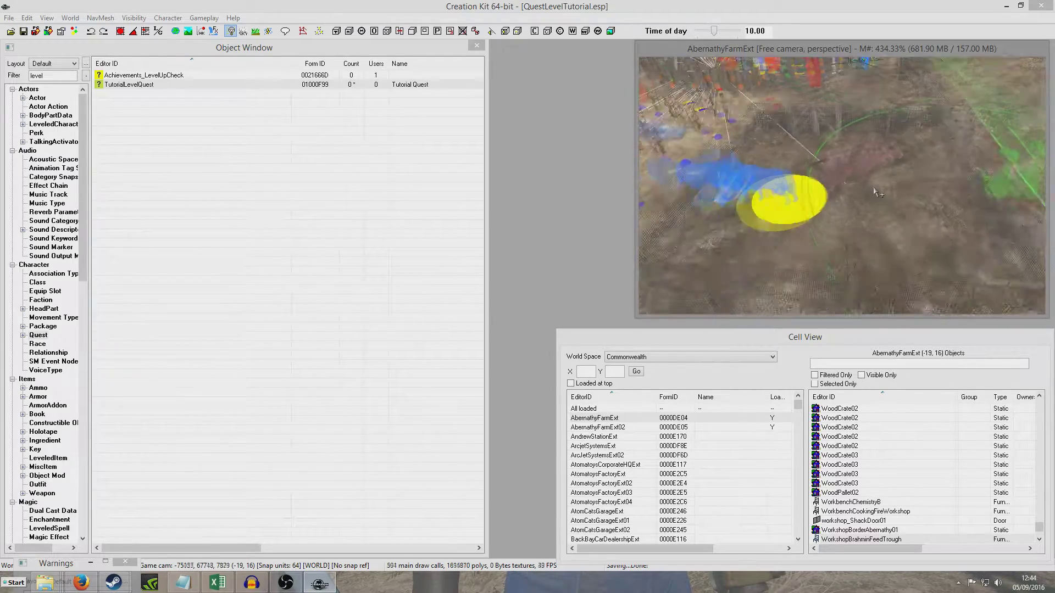
scroll(875, 188, down, 2)
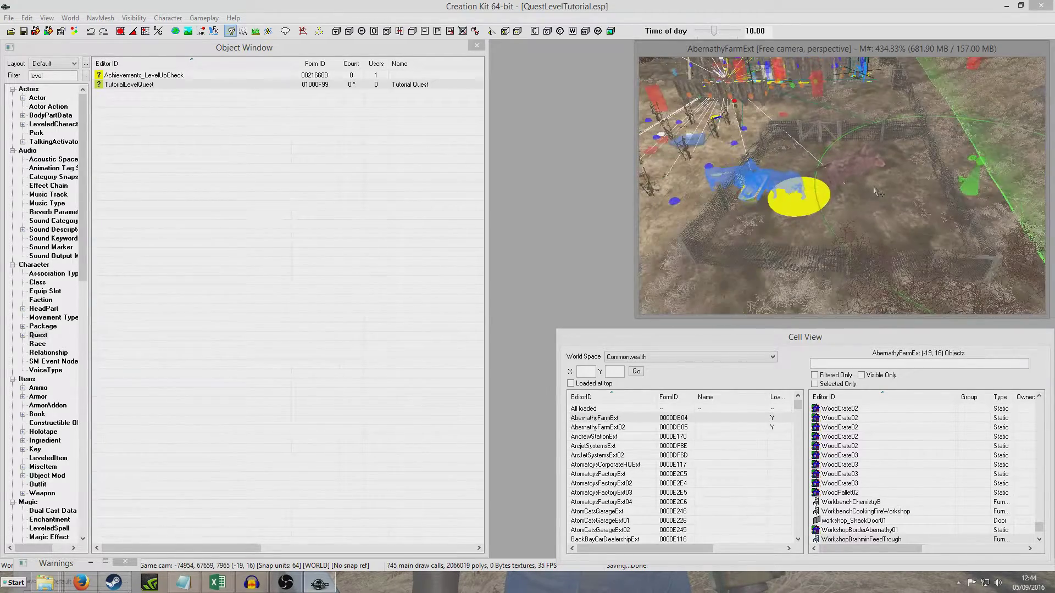
click(336, 32)
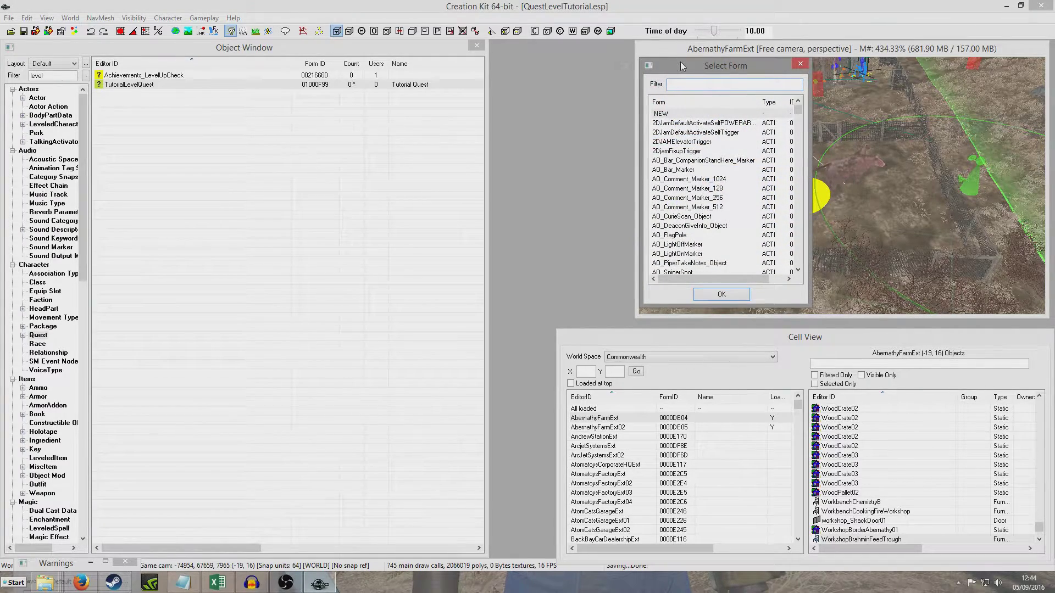
drag(681, 66, 515, 48)
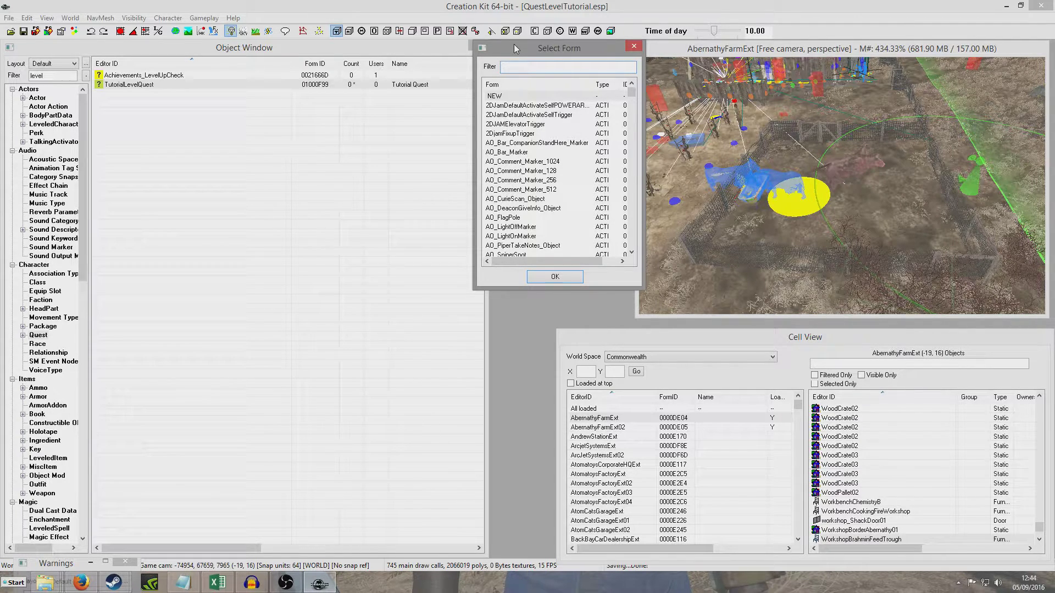
text(defaultsetstage)
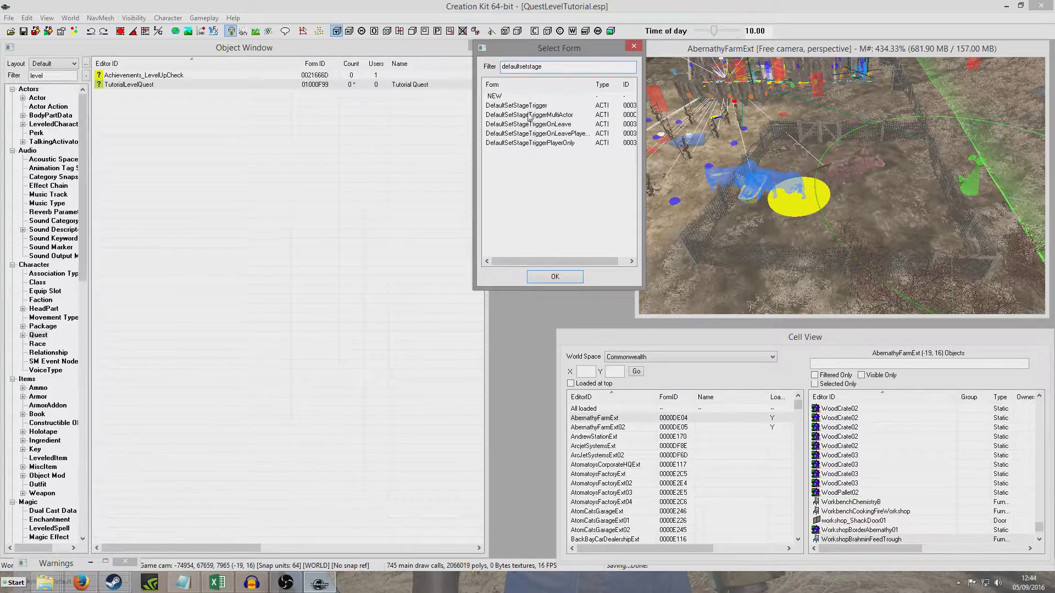
double_click(538, 143)
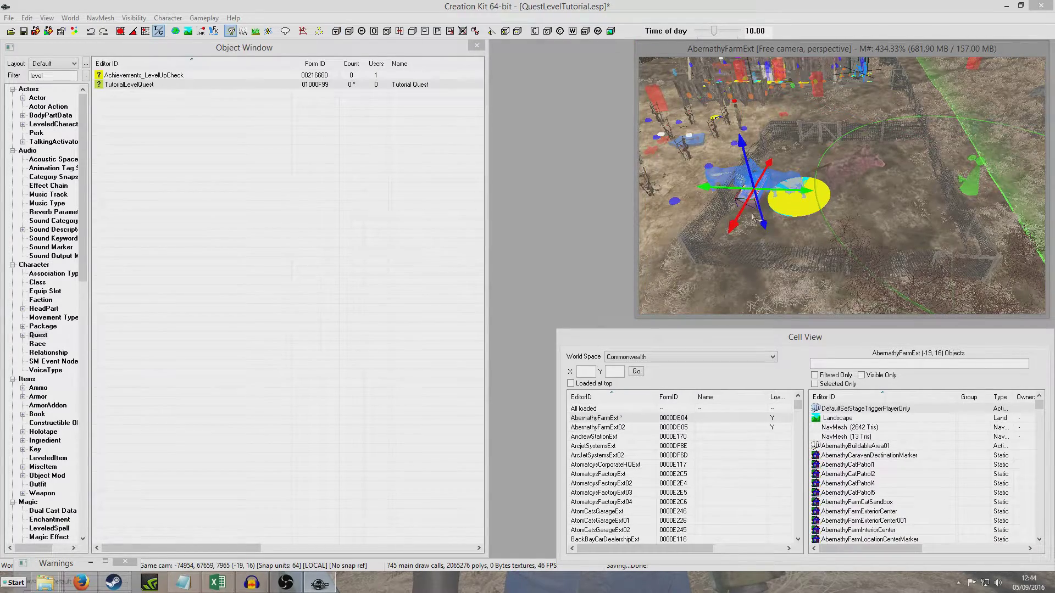
Lengthen the new trigger box outward from the bathtub trough and raise its height above the tub.
scroll(748, 214, up, 4)
middle_drag(749, 213, 879, 206)
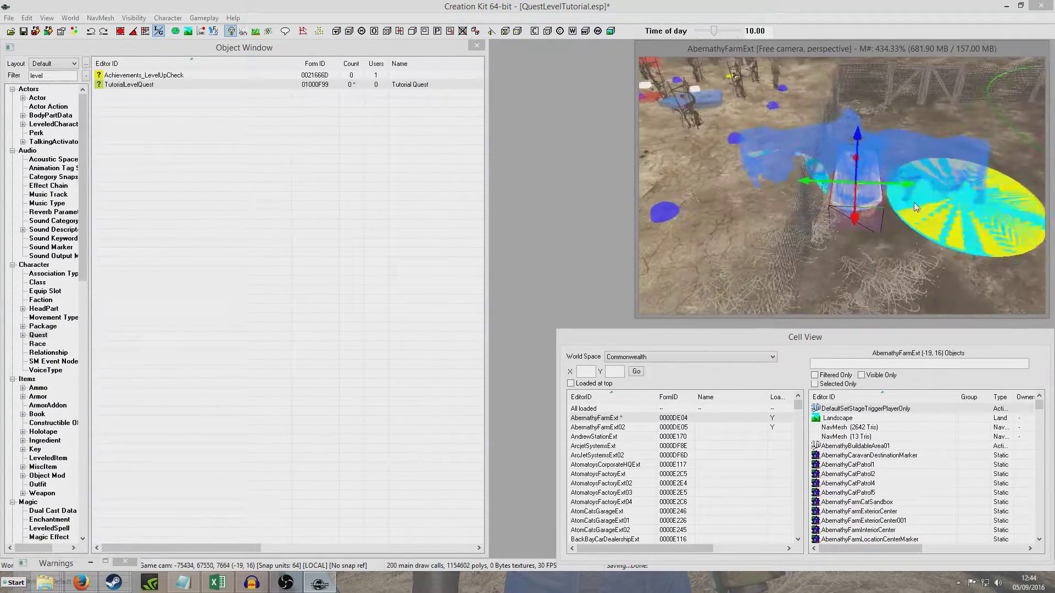
scroll(842, 186, up, 3)
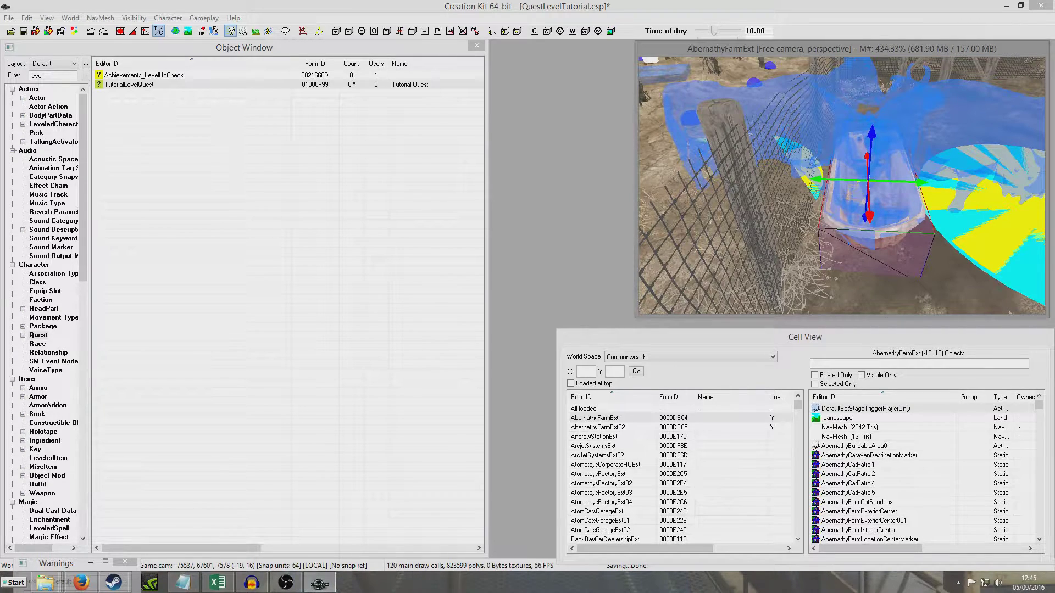
drag(871, 222, 880, 258)
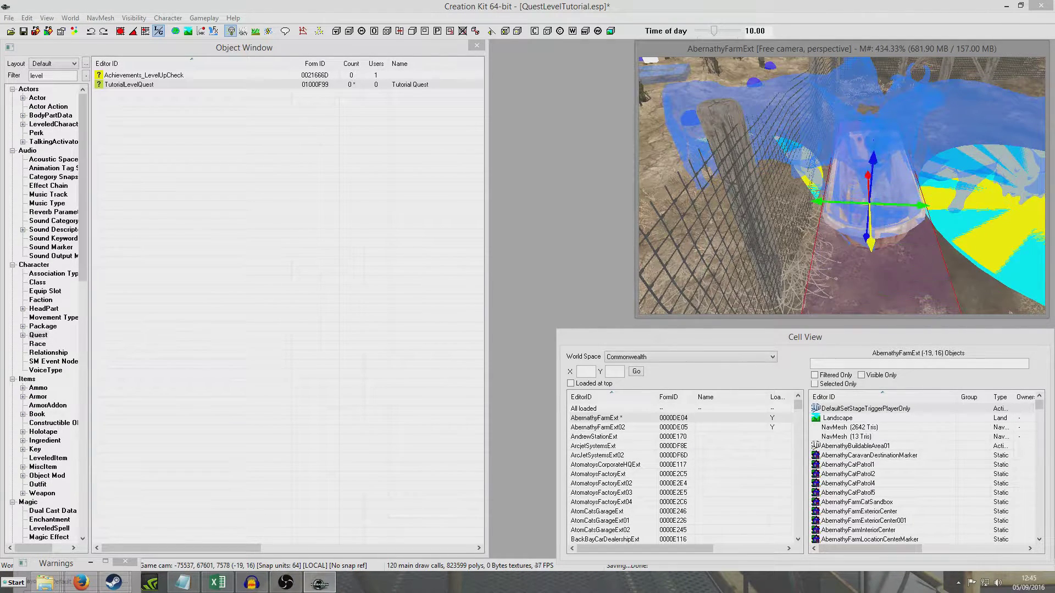
shift+middle_drag(921, 271, 906, 268)
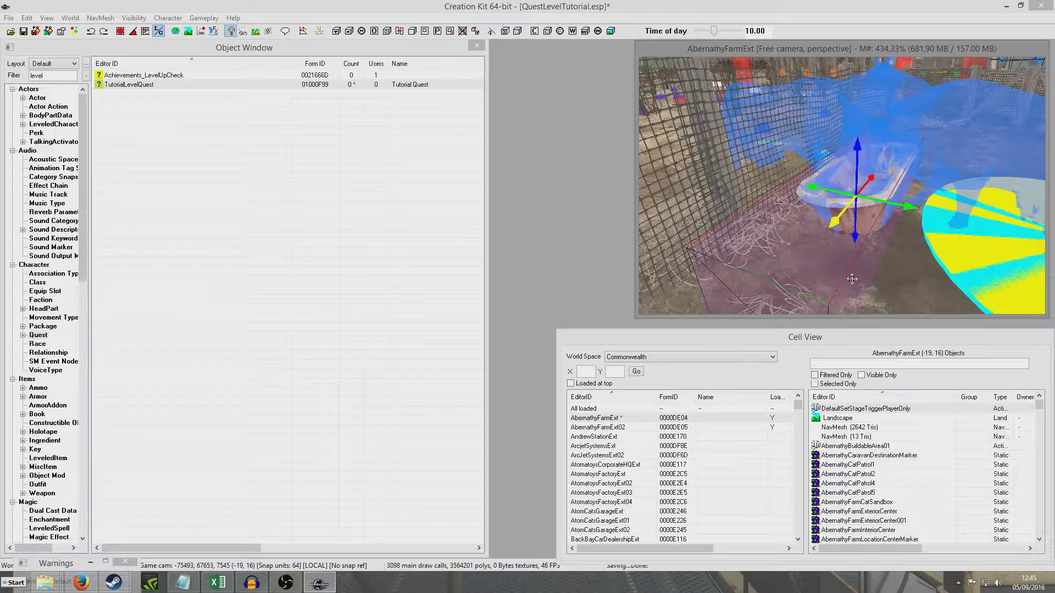
drag(852, 281, 855, 200)
drag(895, 118, 954, 129)
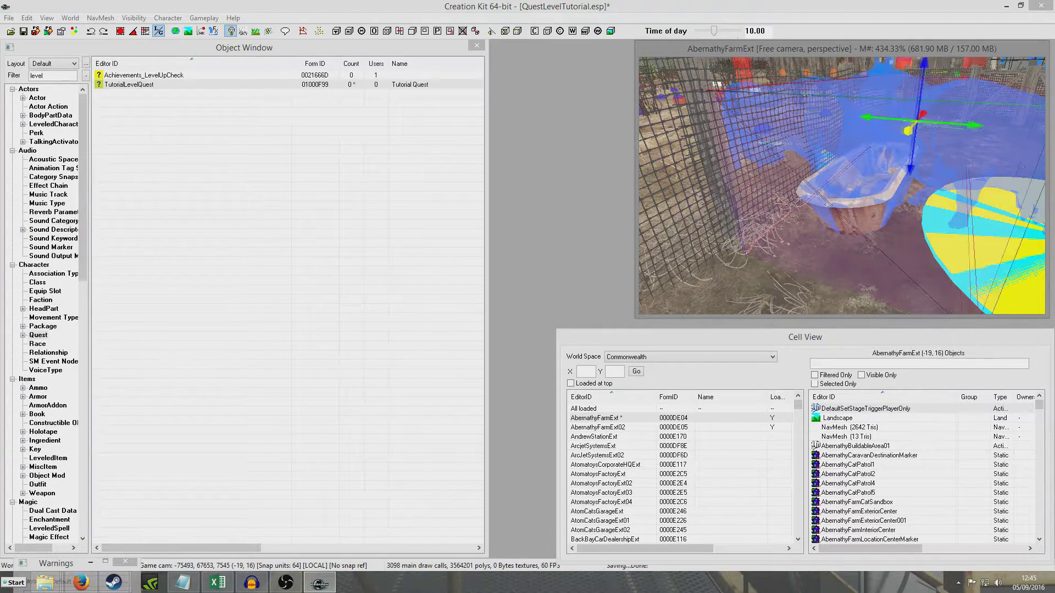
Widen the trigger box in both directions, from the mesh fence across the brahmin marker.
scroll(970, 182, down, 5)
scroll(970, 183, up, 4)
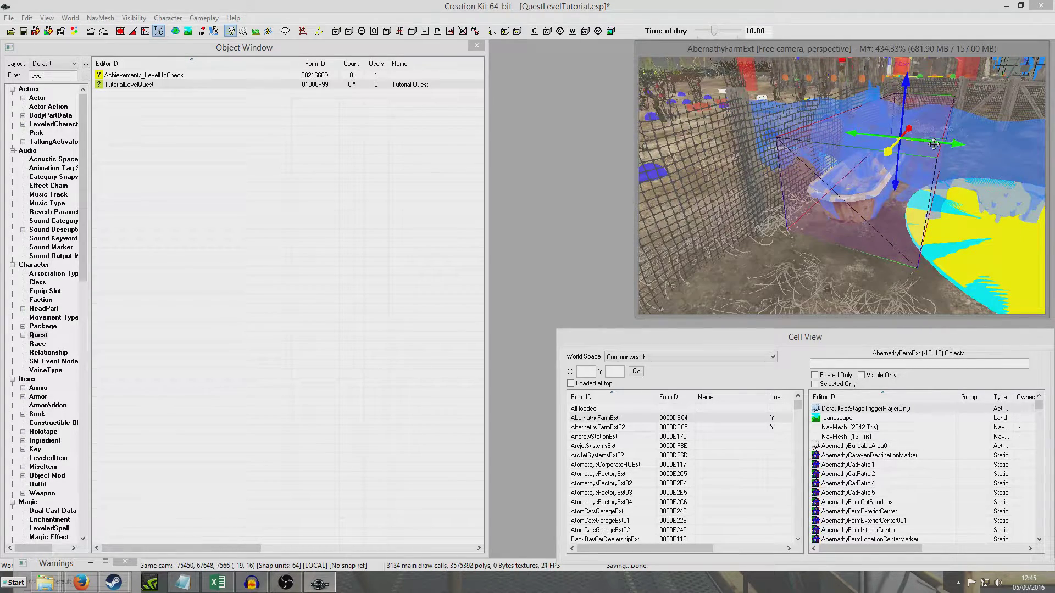
drag(936, 143, 1022, 142)
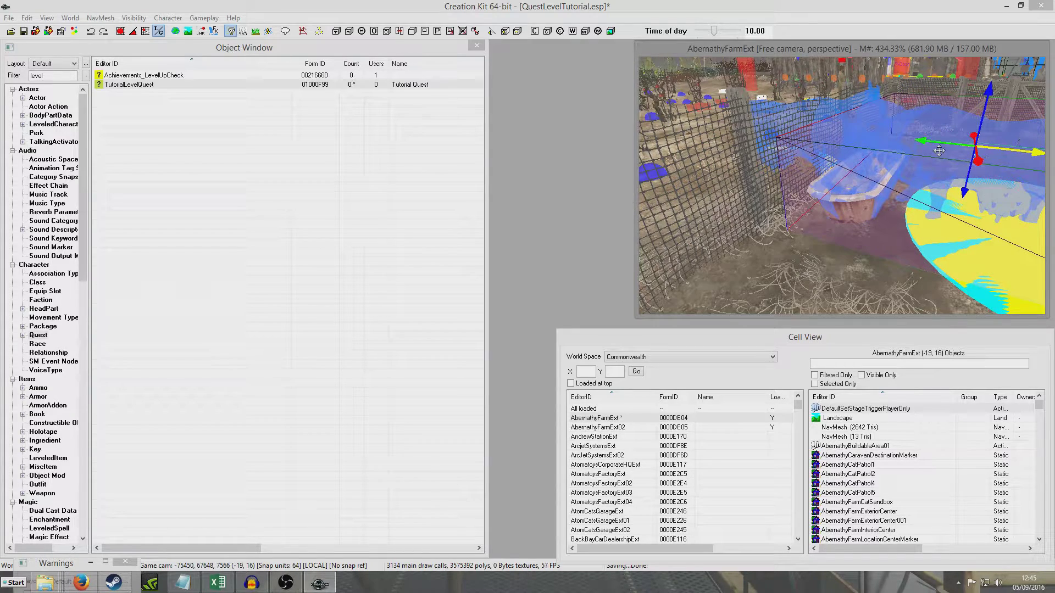
scroll(933, 143, down, 3)
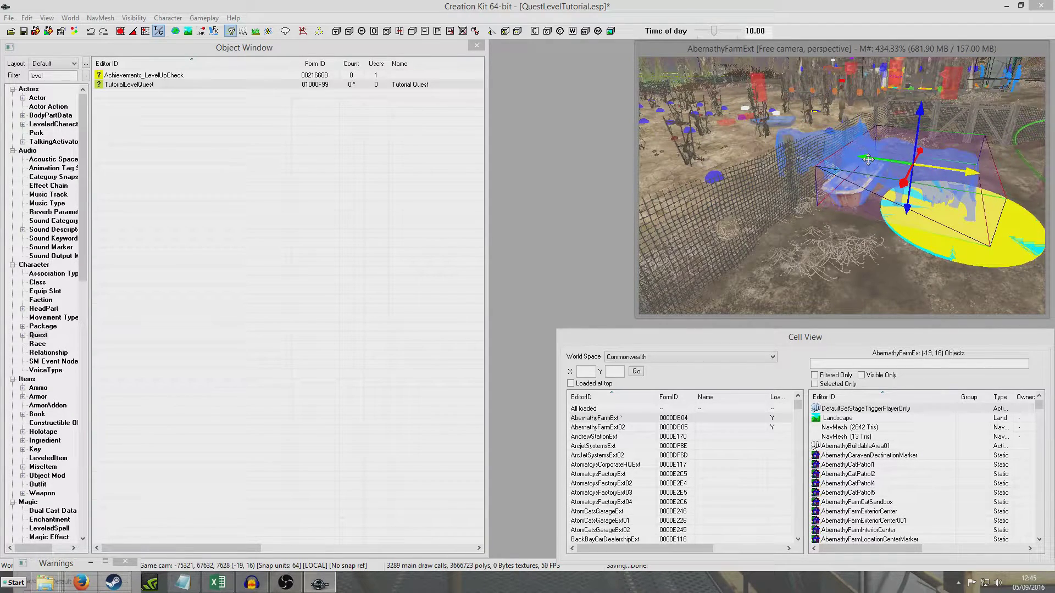
drag(868, 158, 830, 154)
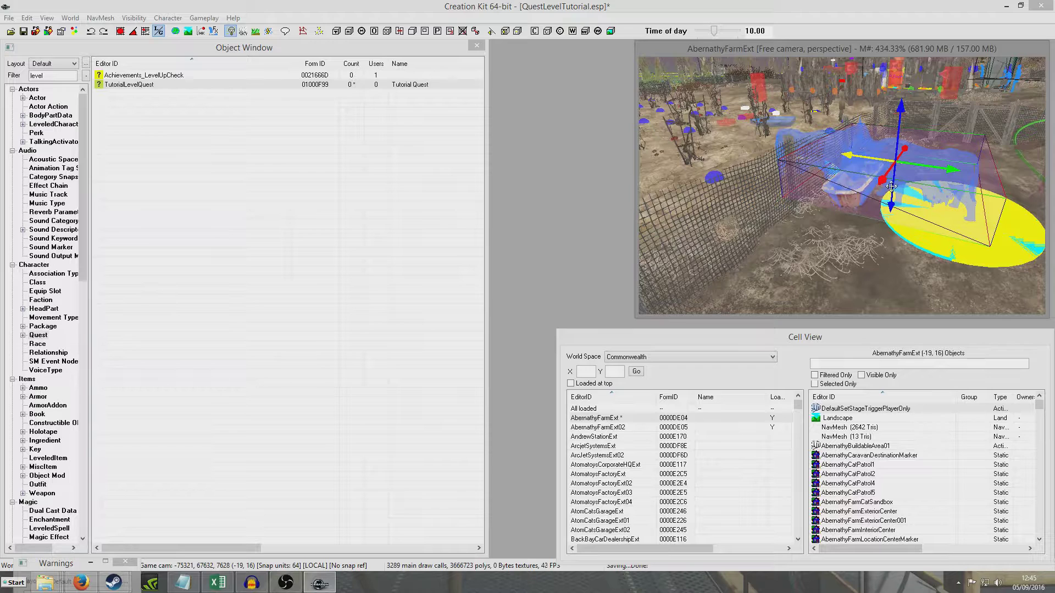
Stretch the trigger box along the mesh fence and across the pen to cover the enclosure's ground area.
right_drag(891, 187, 863, 186)
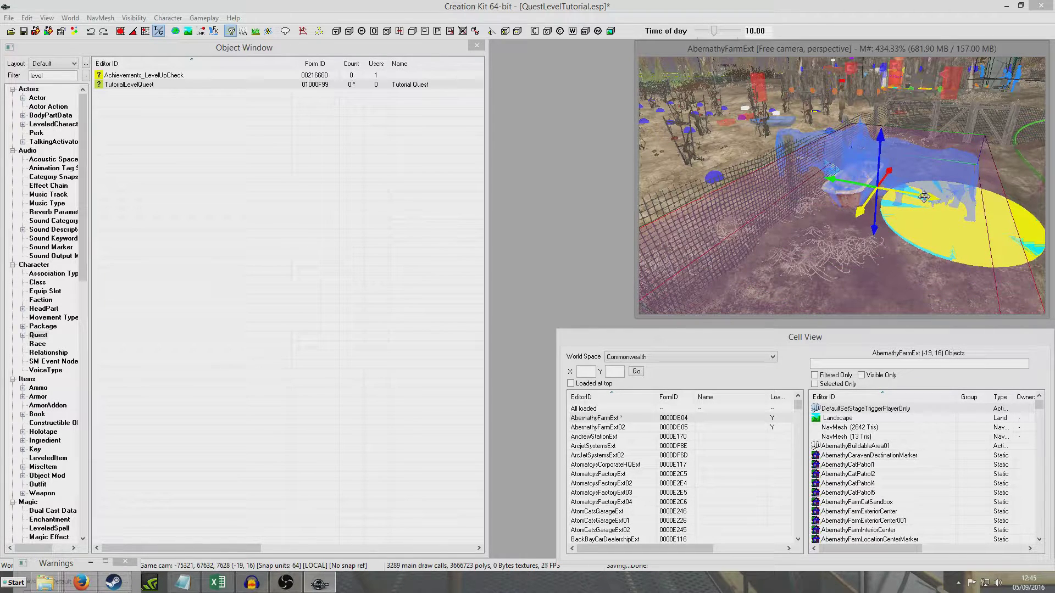
drag(924, 197, 1043, 219)
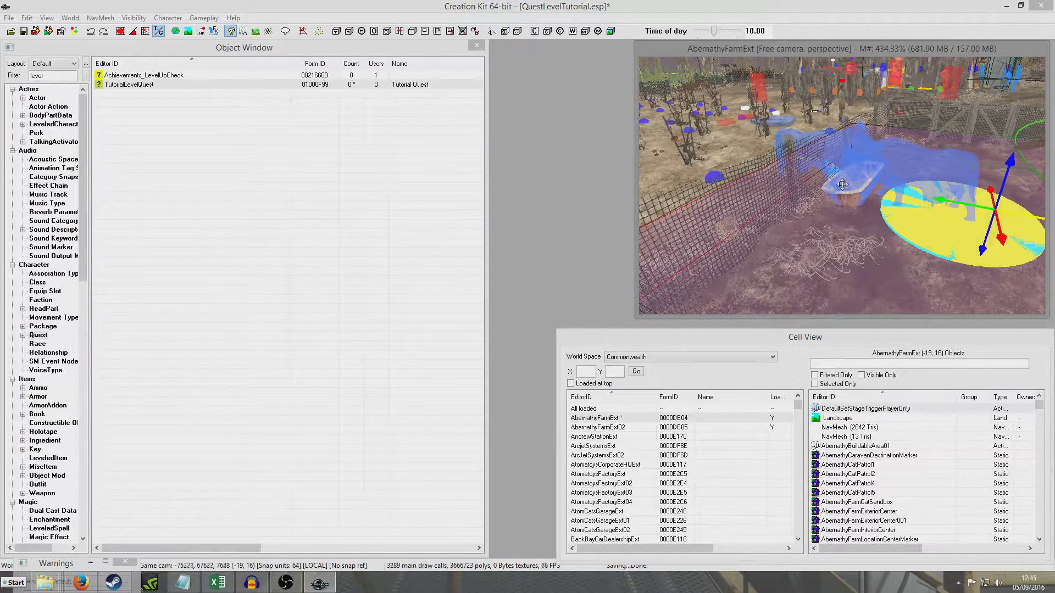
scroll(842, 184, down, 3)
middle_drag(842, 184, 764, 156)
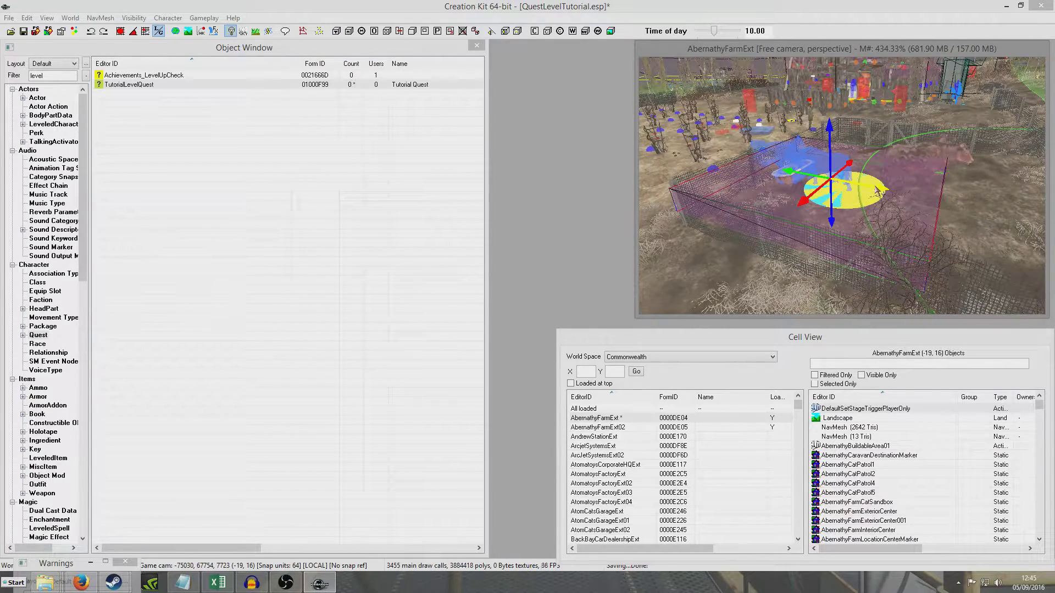
Extend the trigger box's underside down into the ground and save the plugin.
drag(877, 191, 890, 211)
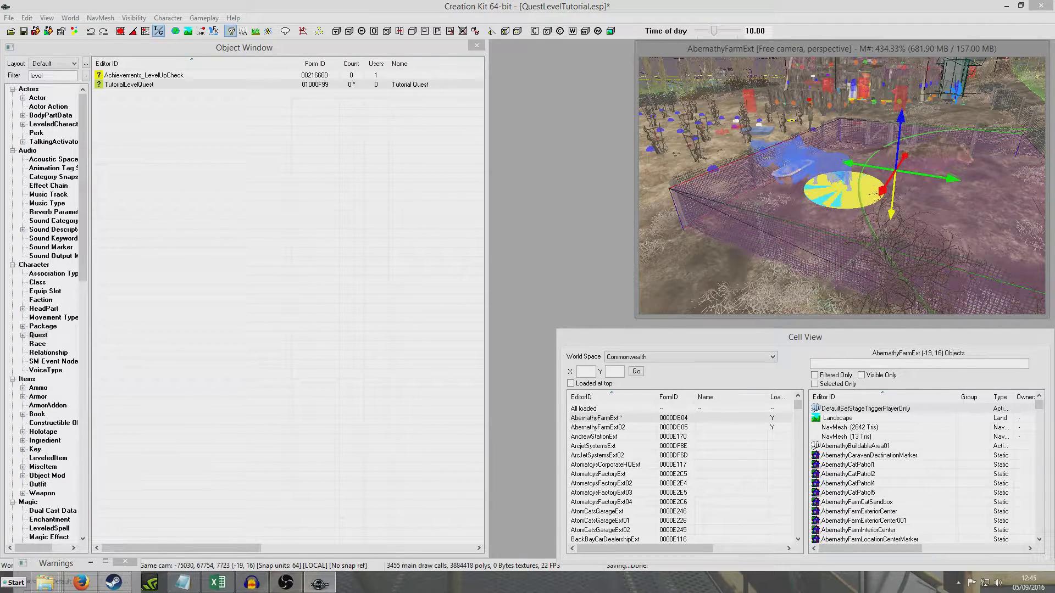
key(shift)
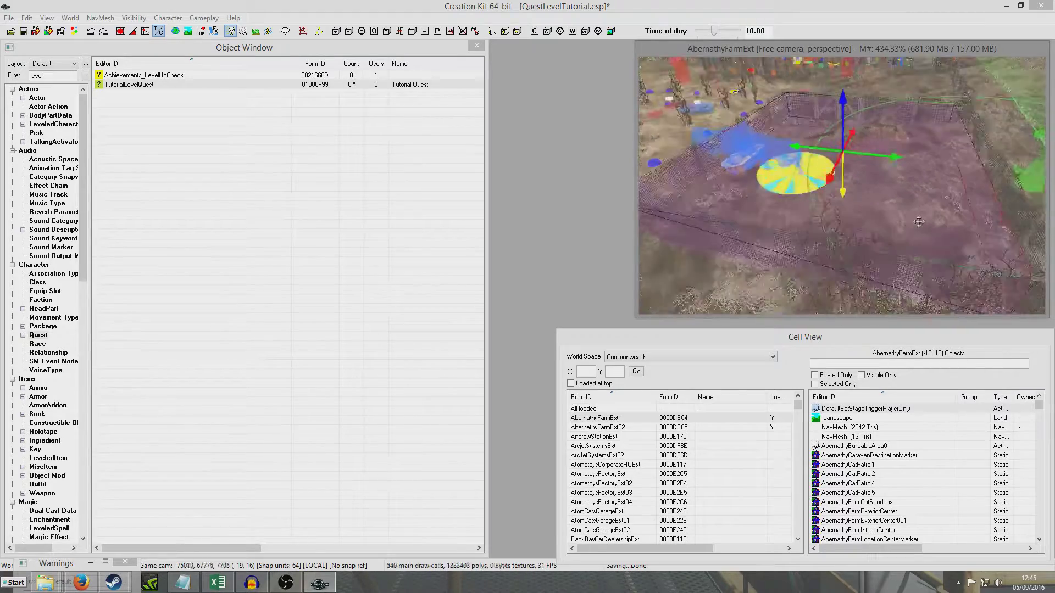
shift+middle_drag(918, 221, 896, 208)
drag(901, 185, 905, 159)
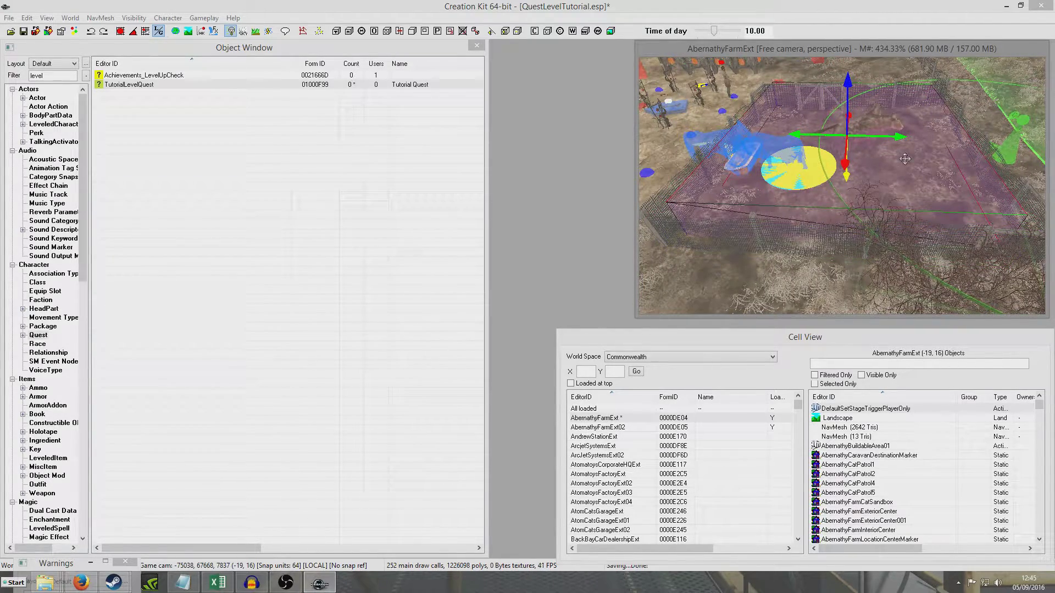
click(23, 31)
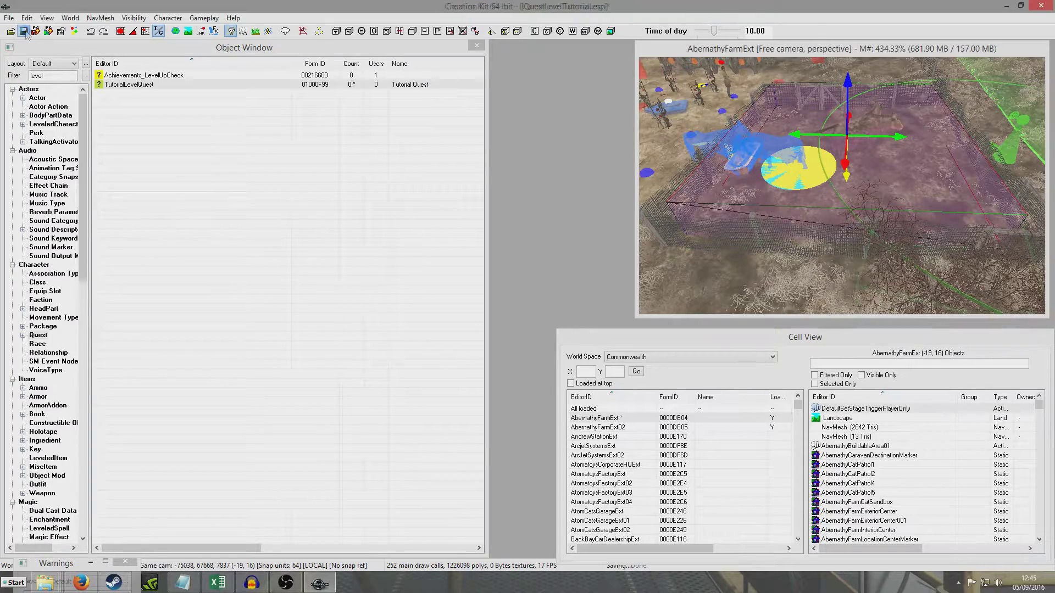
Examine the surroundings outside the pen, including the fence, shrub and campfire seating markers, and hide the move gizmo.
click(792, 251)
middle_drag(818, 268, 819, 194)
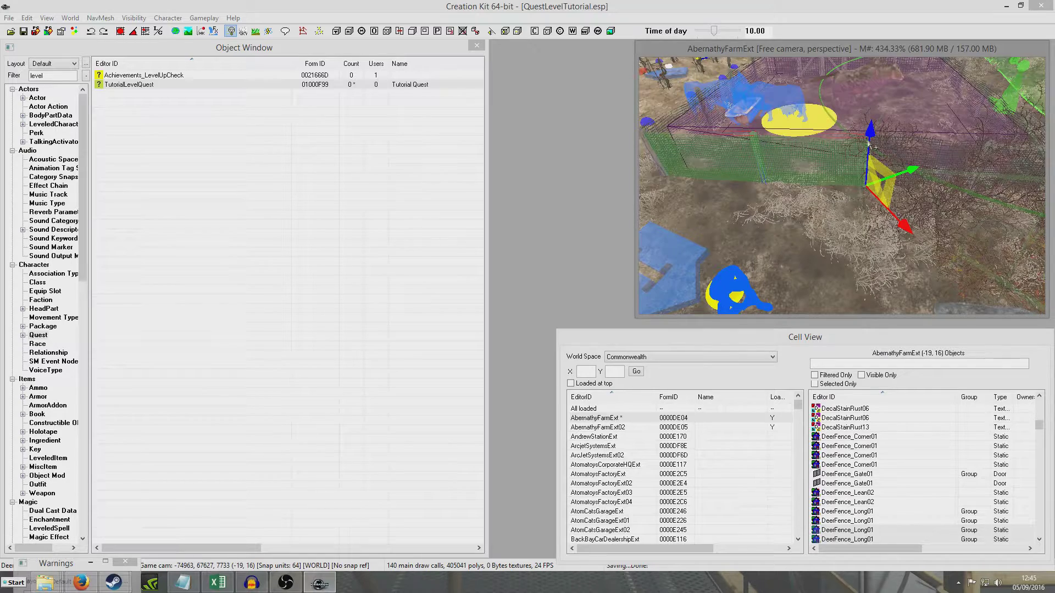
click(879, 214)
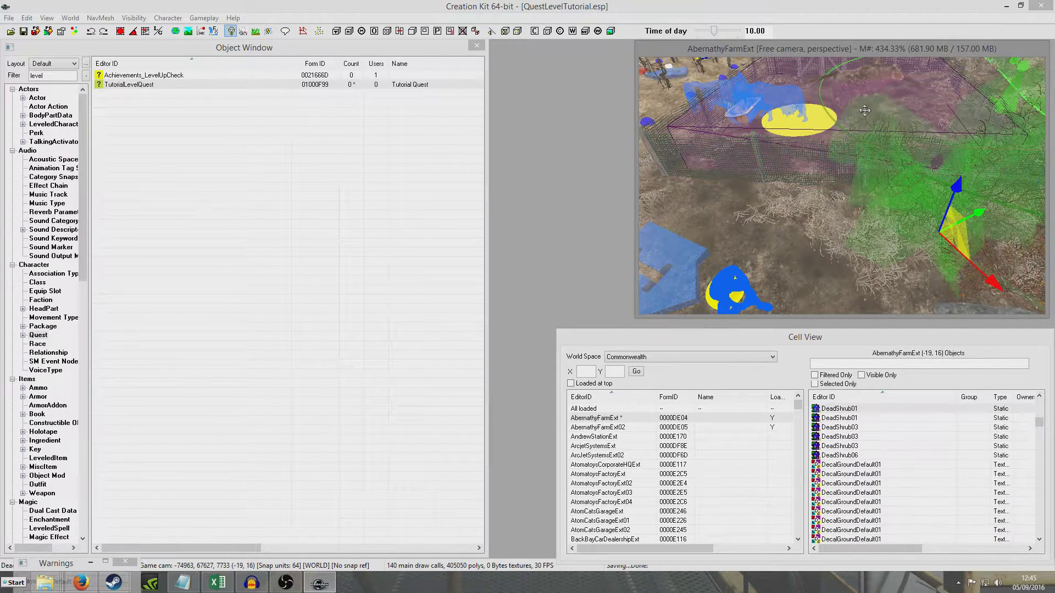
click(734, 286)
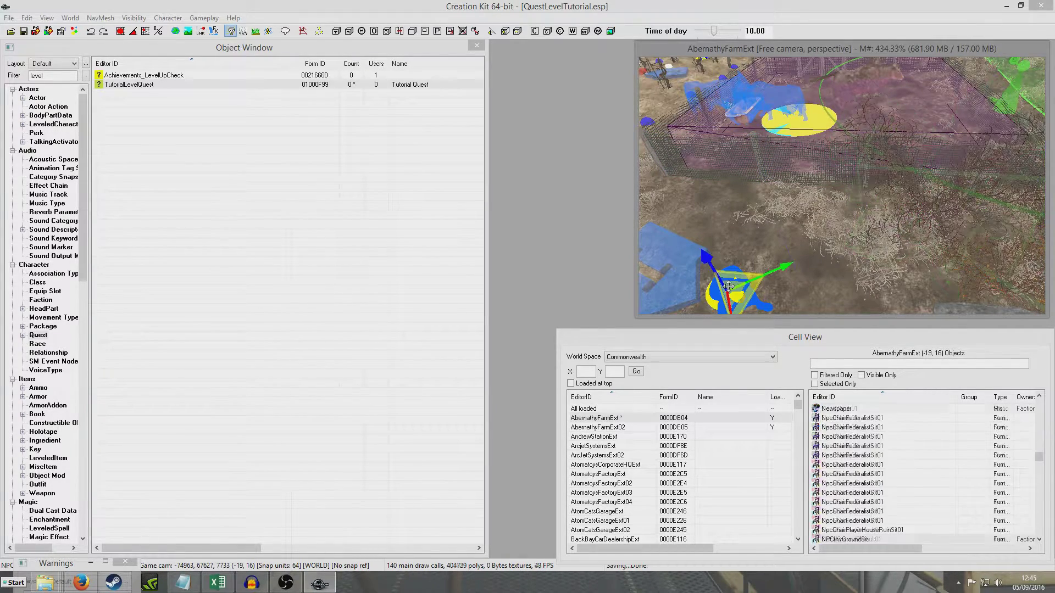
middle_drag(777, 232, 793, 214)
scroll(839, 191, down, 2)
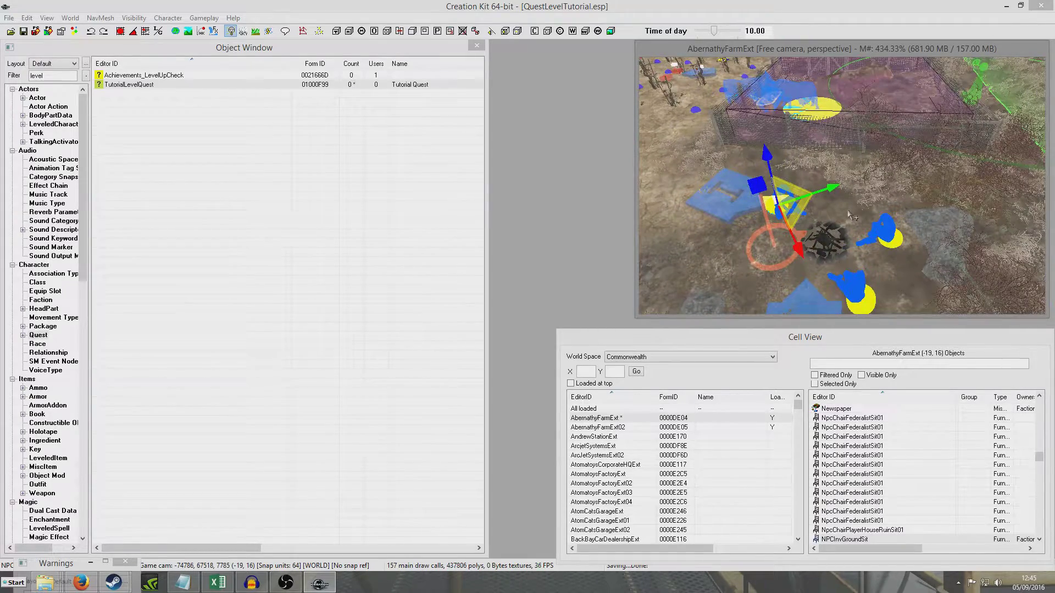
key(w)
key(w)
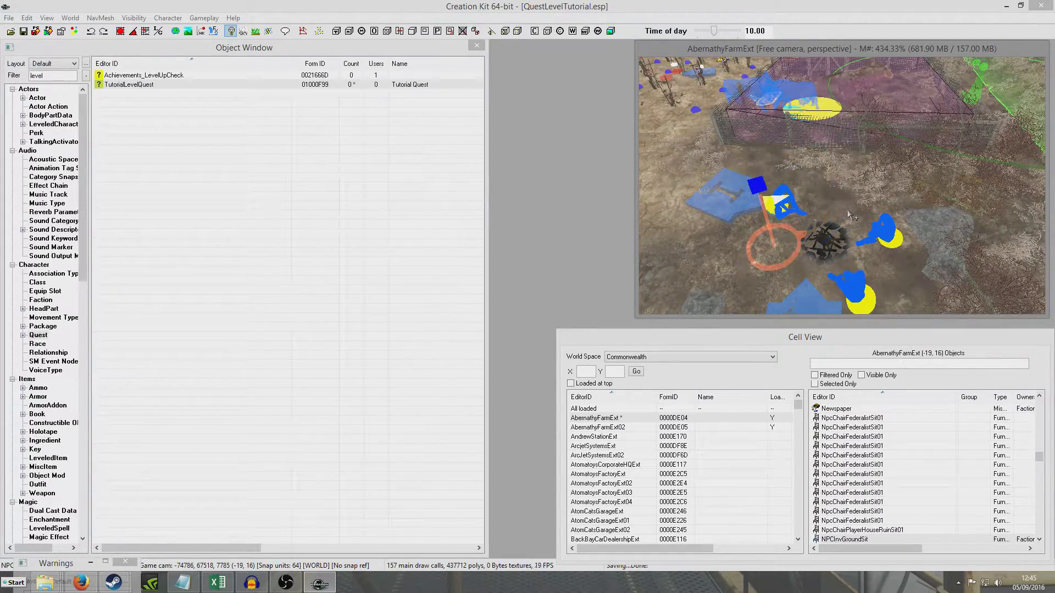
mouse_move(850, 216)
middle_down()
mouse_move(882, 172)
mouse_move(839, 269)
mouse_move(852, 223)
mouse_move(851, 232)
middle_up()
Open the properties of the defaultrefontriggerenter script on the pen's trigger box reference.
click(888, 137)
scroll(849, 242, up, 3)
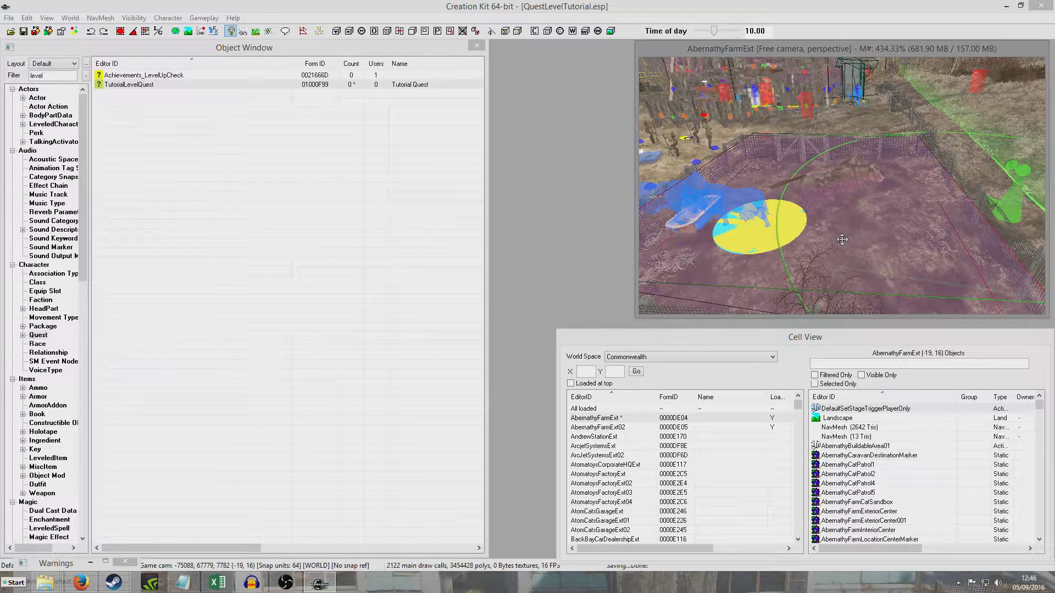
double_click(904, 240)
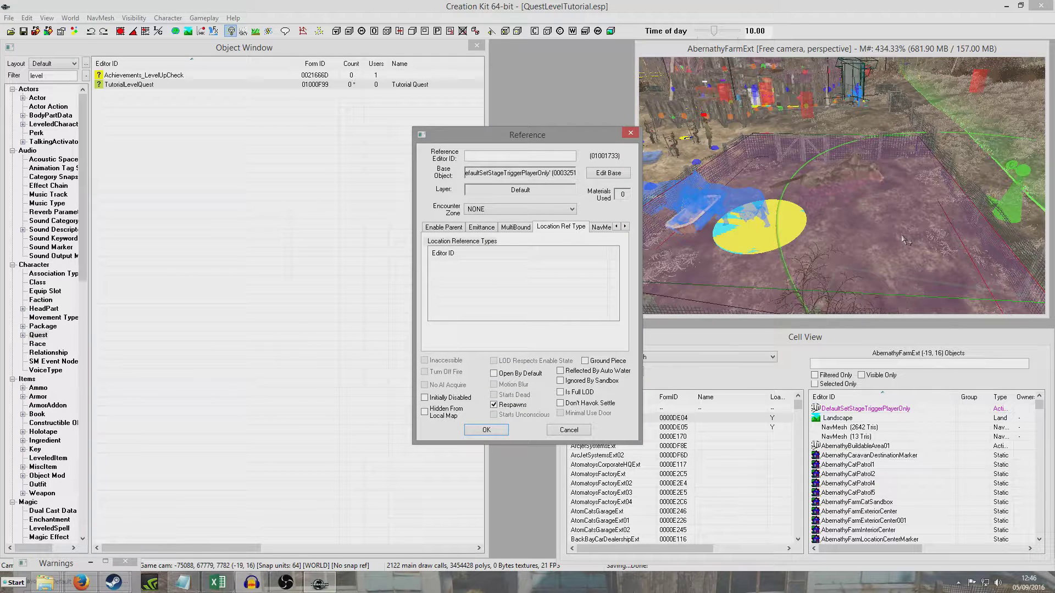
click(625, 227)
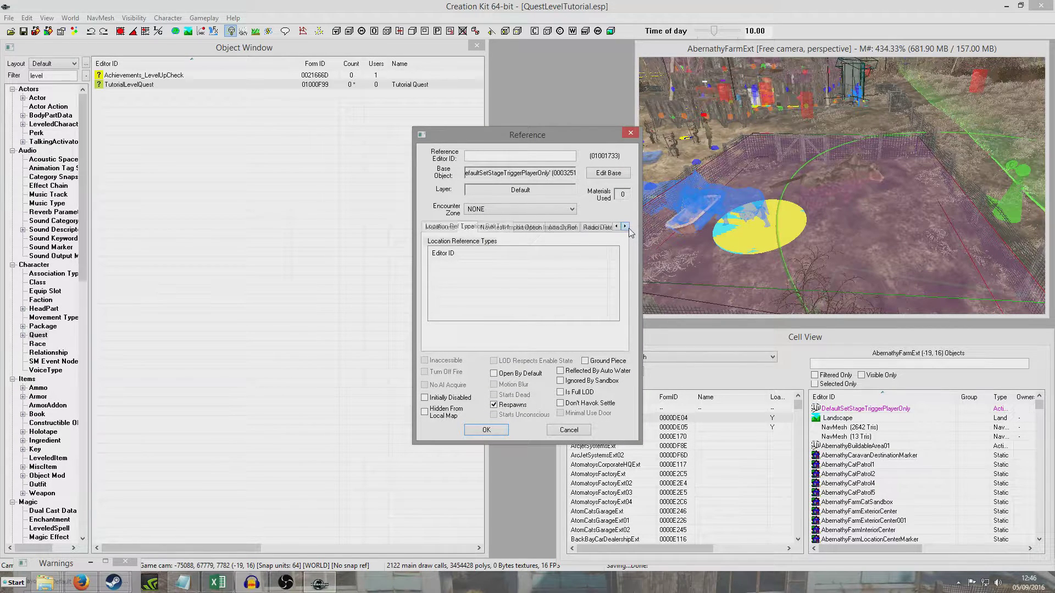
click(625, 226)
click(538, 227)
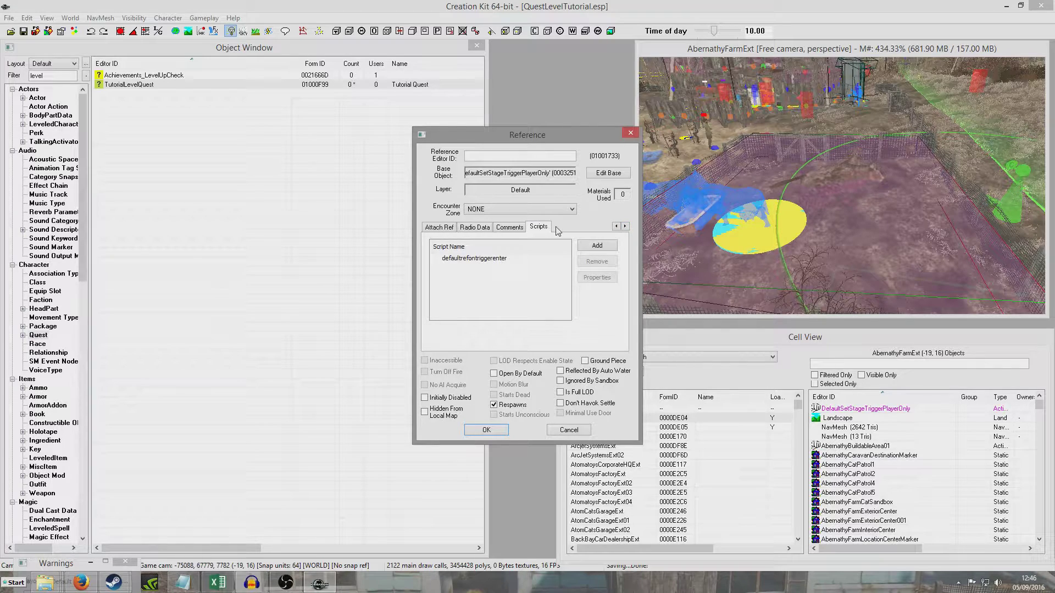
mouse_move(479, 255)
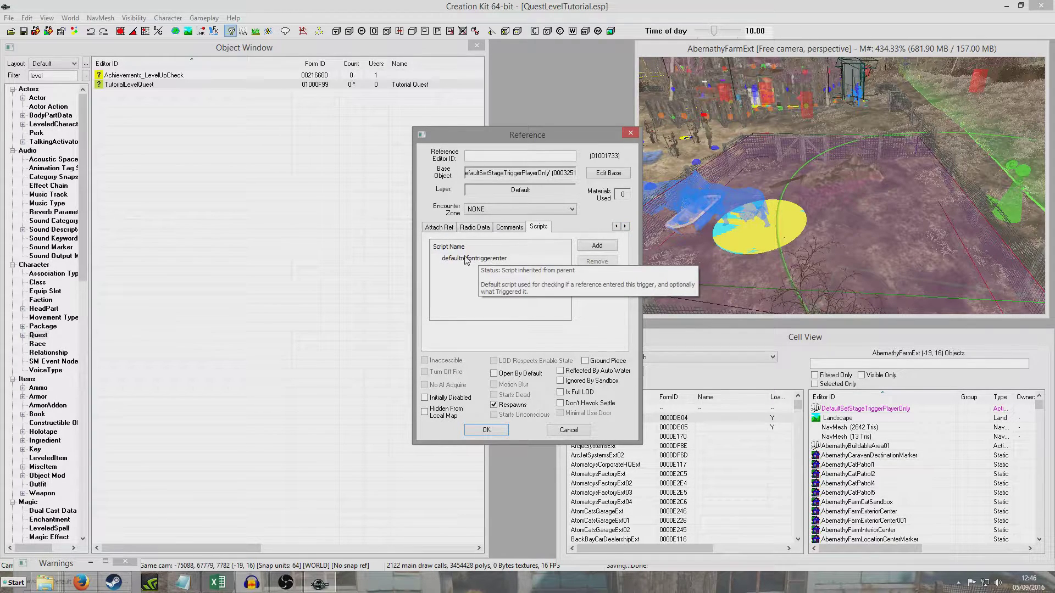
double_click(471, 259)
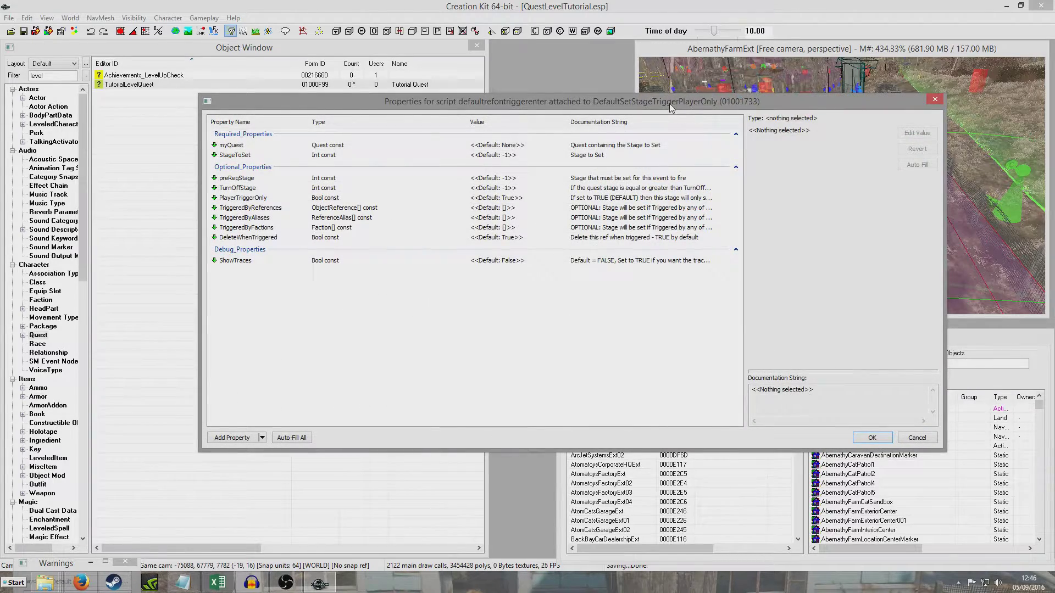
Inspect the trigger's base activator record and the description of its defaultrefontriggerenter script.
drag(670, 103, 664, 172)
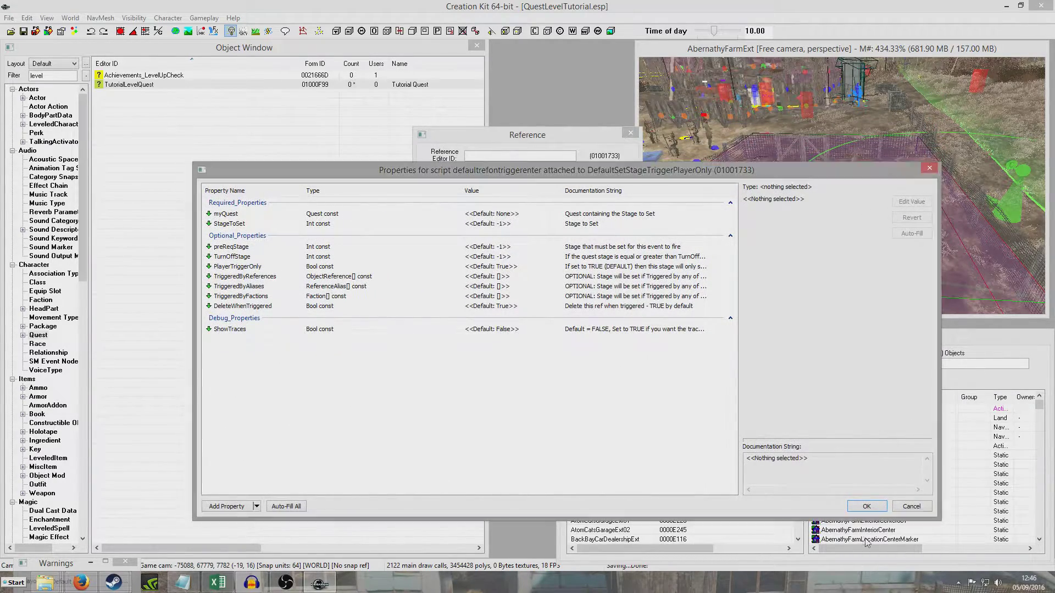
click(910, 506)
click(610, 173)
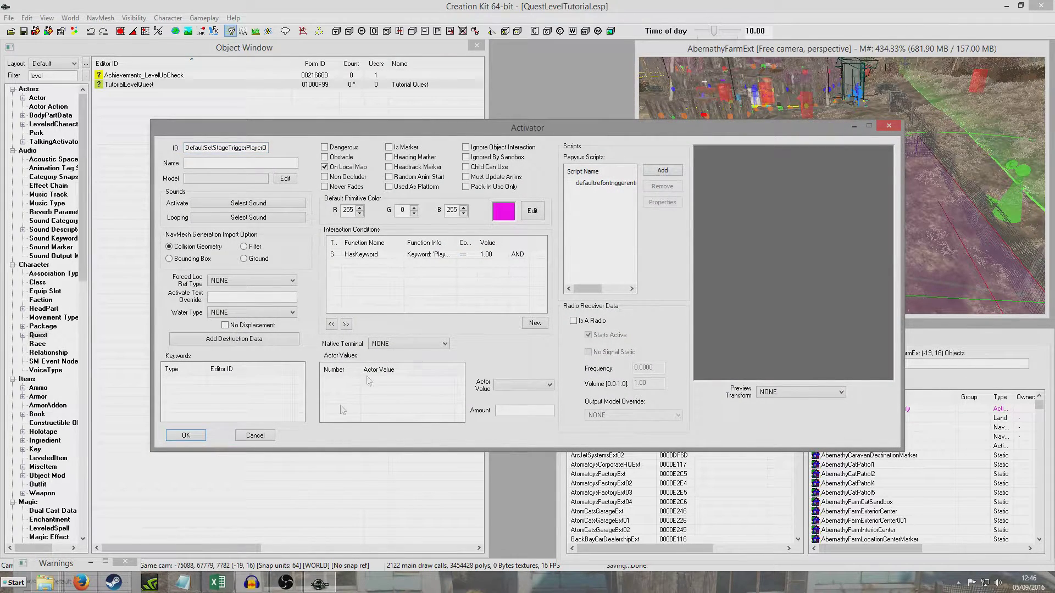
click(242, 435)
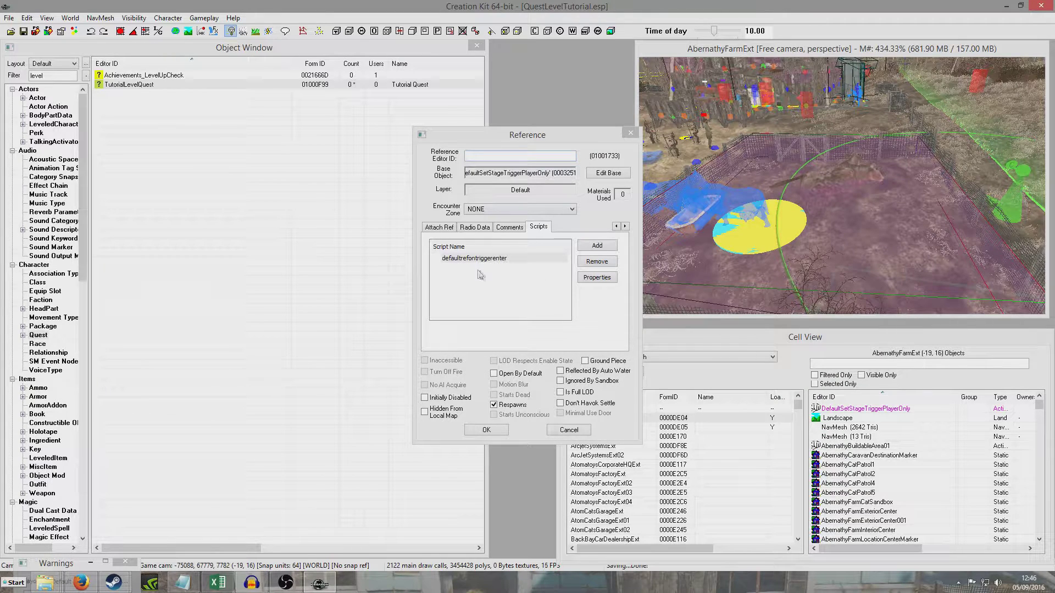
mouse_move(461, 263)
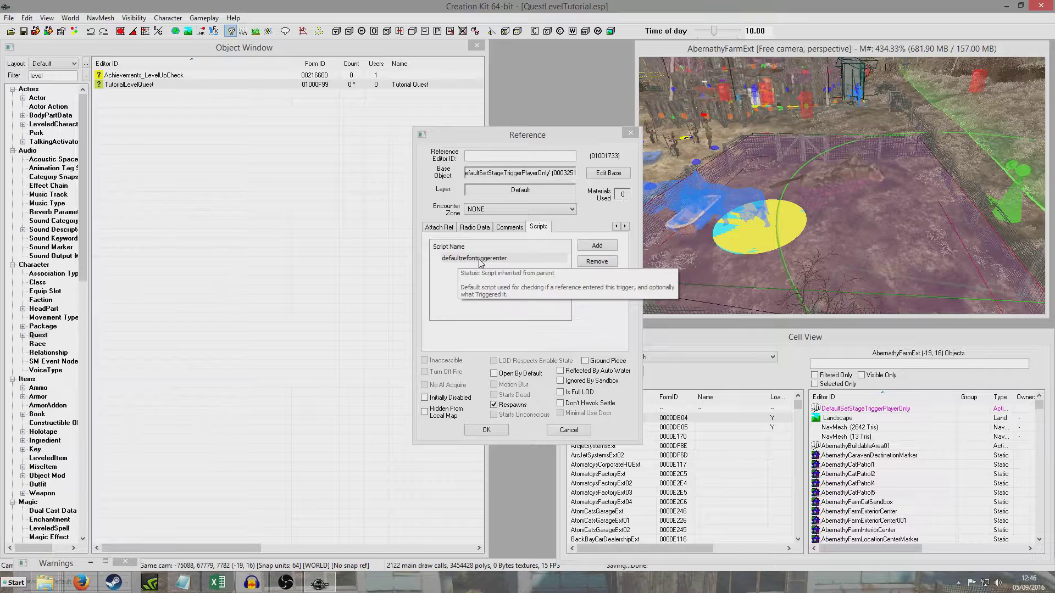
Set the myQuest property of the trigger's defaultrefontriggerenter script to TutorialLevelQuest.
double_click(481, 258)
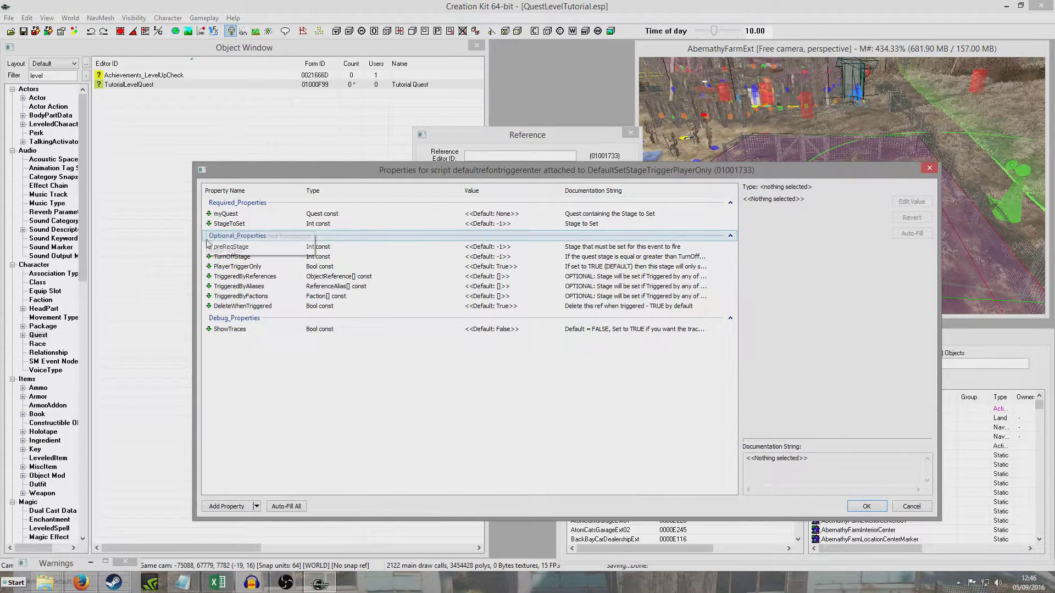
mouse_move(207, 254)
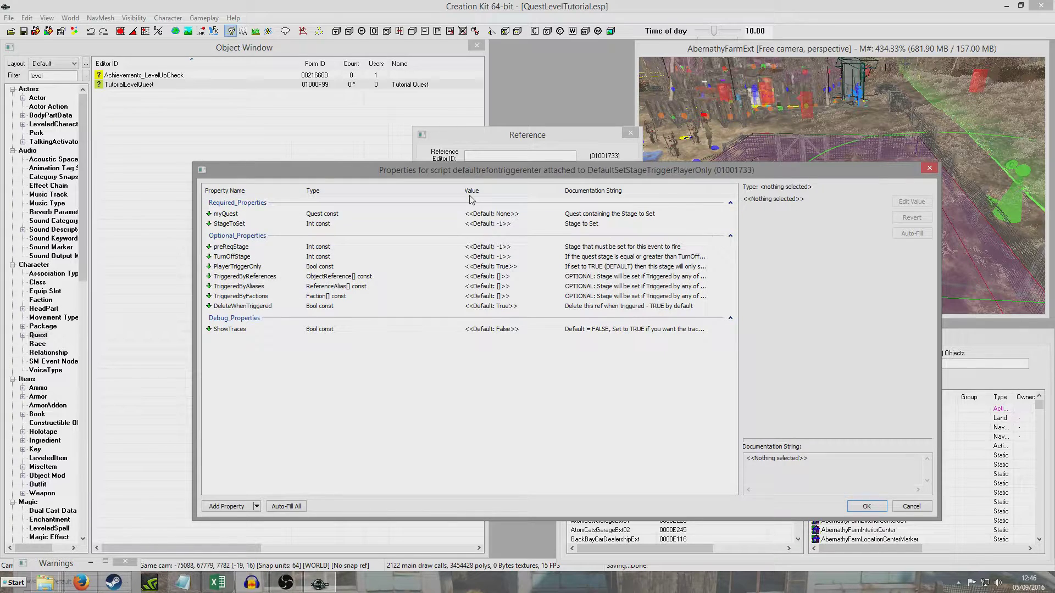
double_click(329, 214)
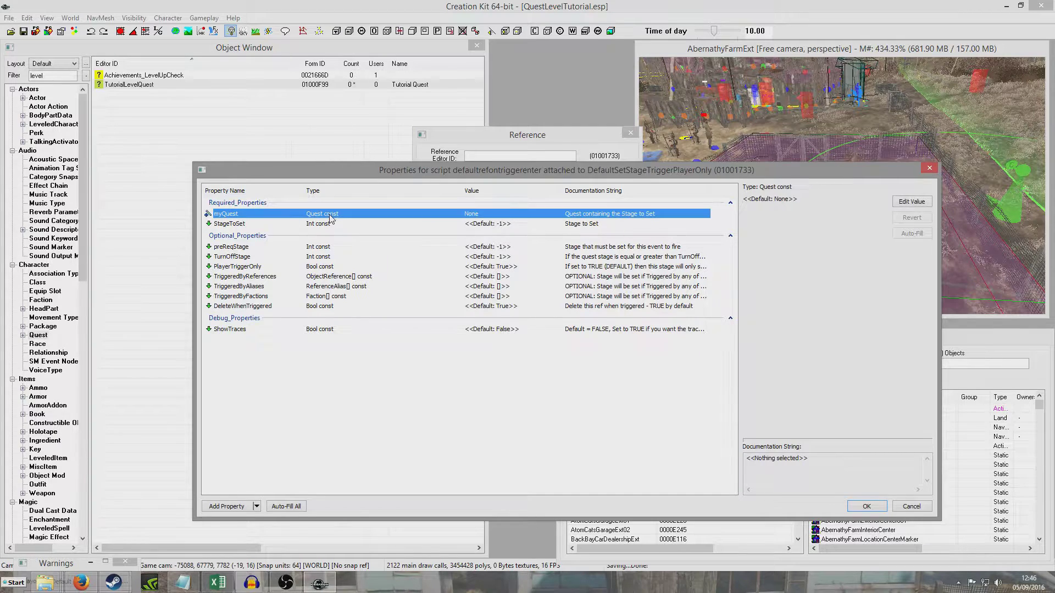
click(856, 218)
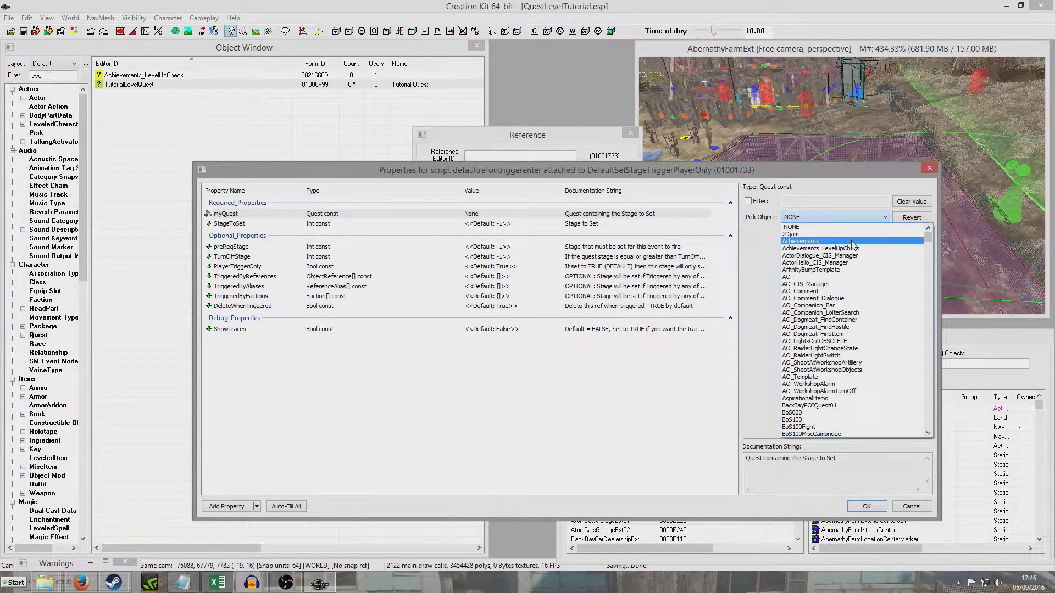
text(torial)
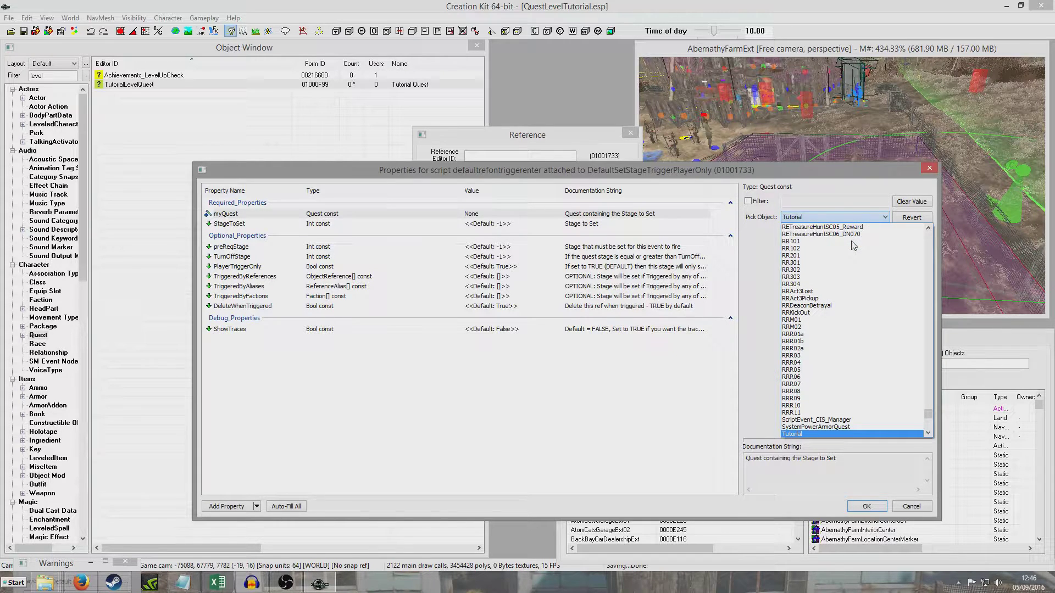
key(Down)
key(Down)
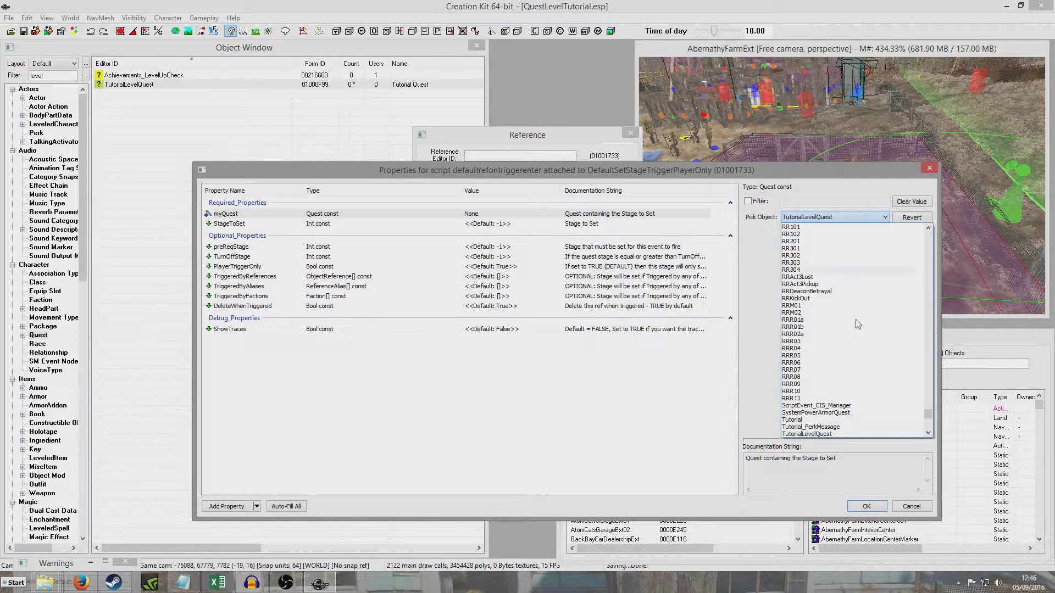
click(862, 434)
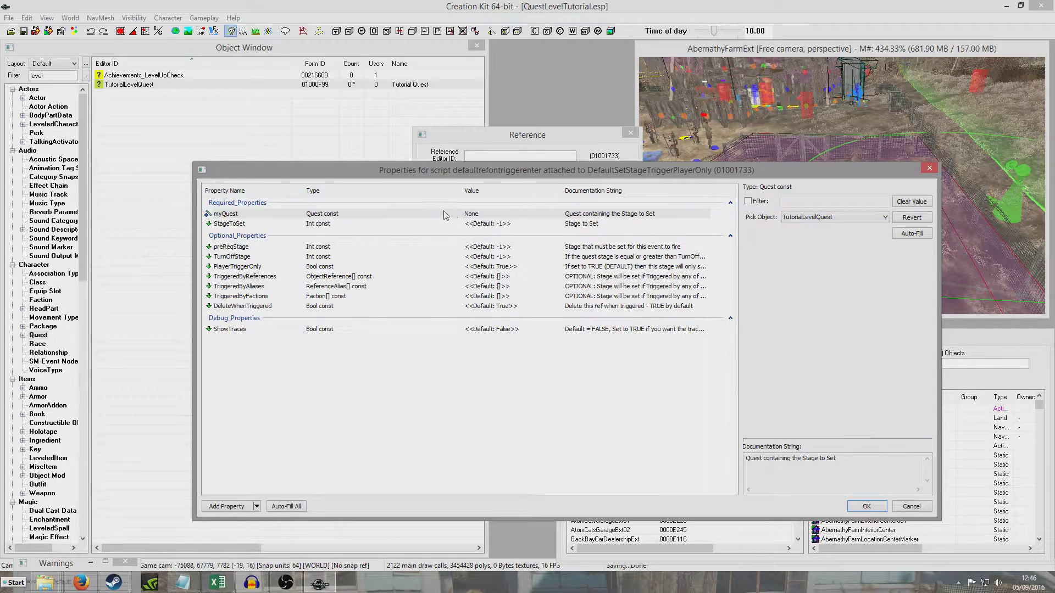
Set the script's StageToSet property to 20, accept the trigger reference changes and save the plugin.
click(330, 224)
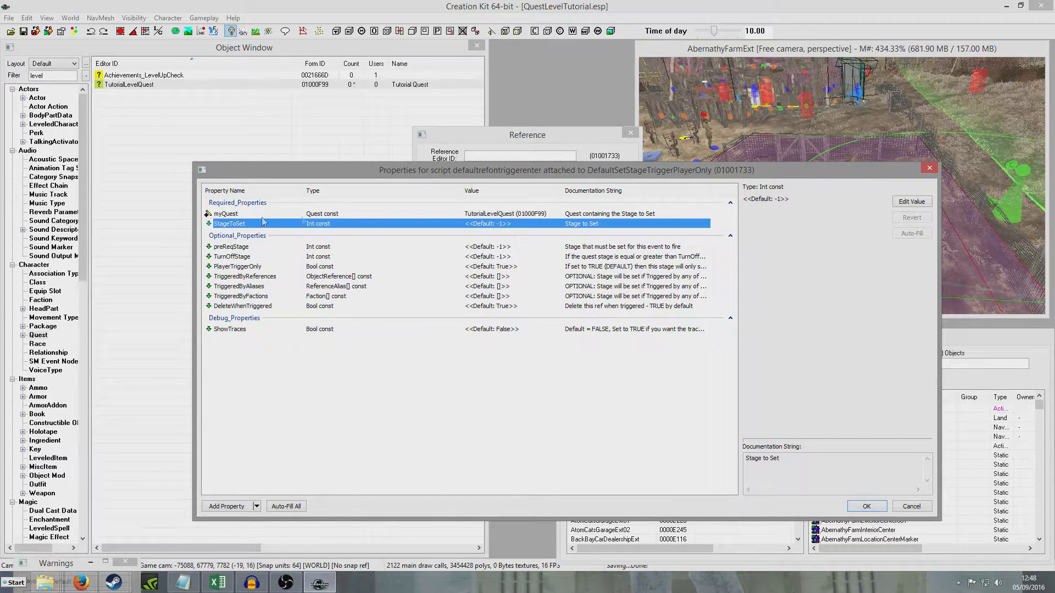
click(911, 201)
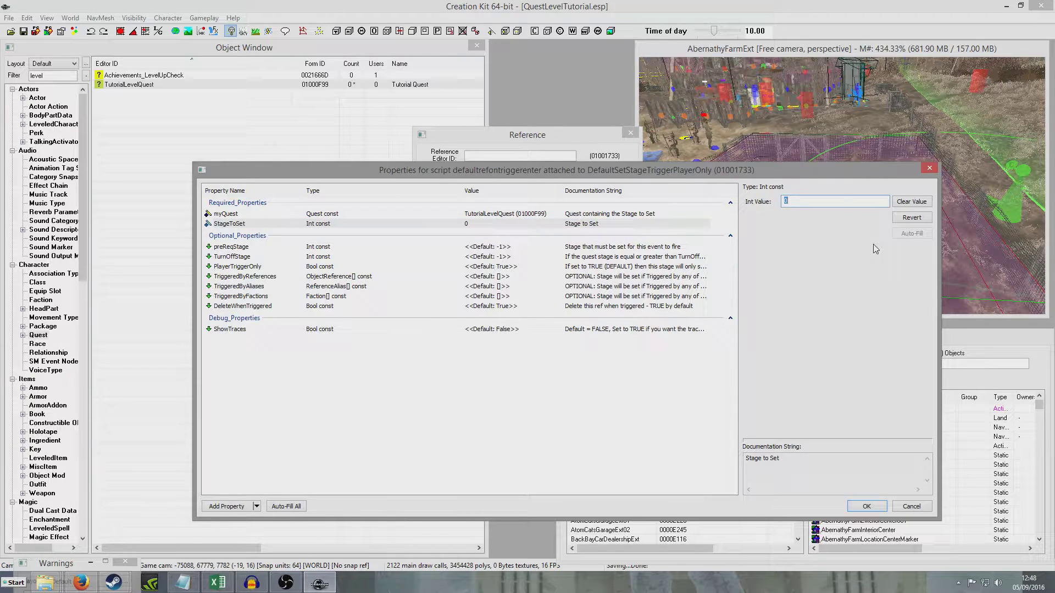
text(20)
click(612, 214)
click(863, 507)
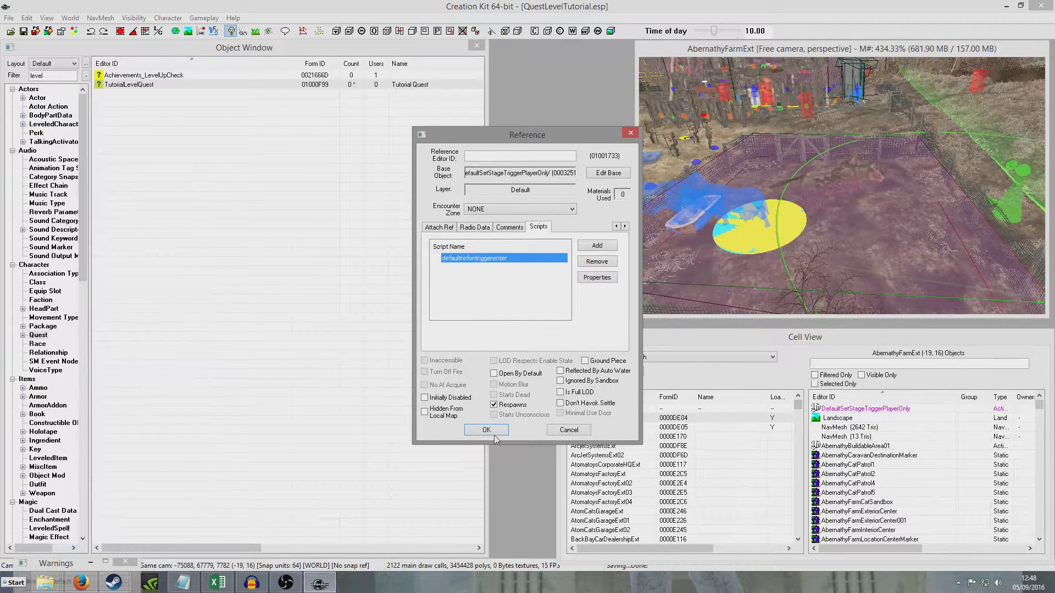
click(479, 428)
click(23, 30)
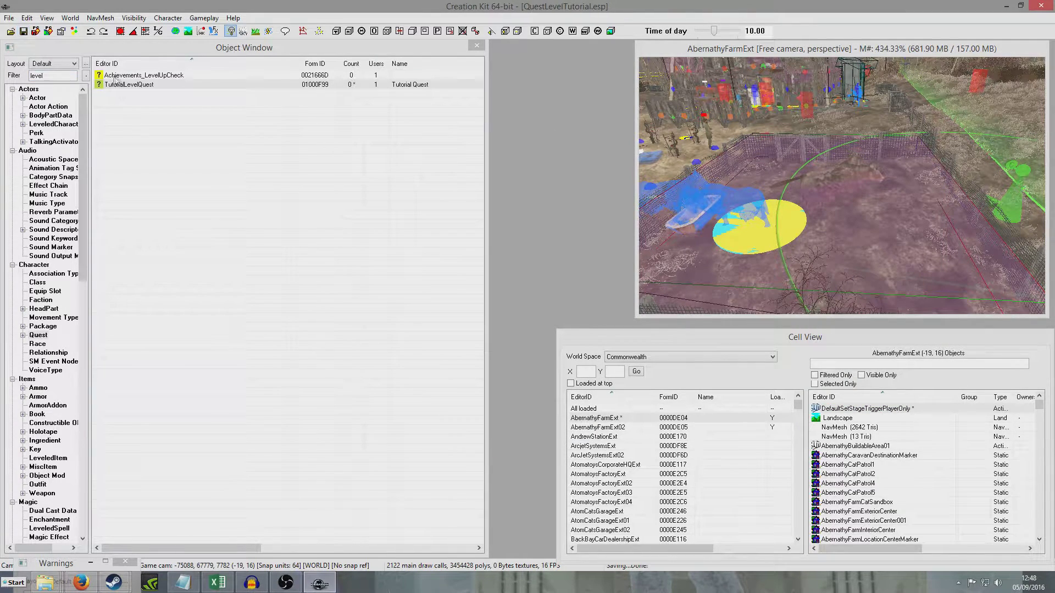
Open TutorialLevelQuest and check its stage 20, the one noted "Complete quest".
double_click(920, 237)
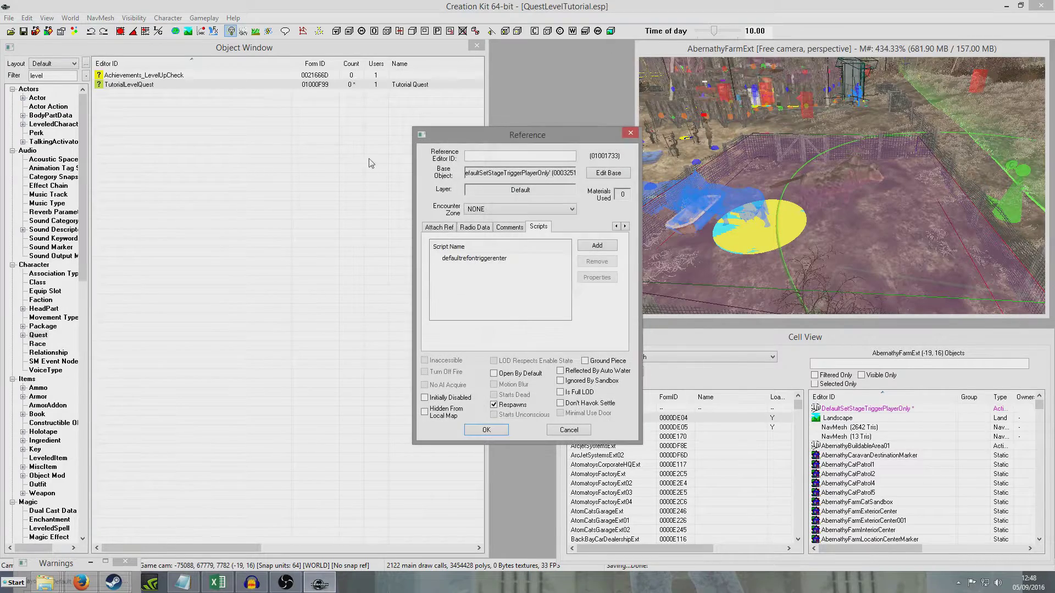
click(630, 133)
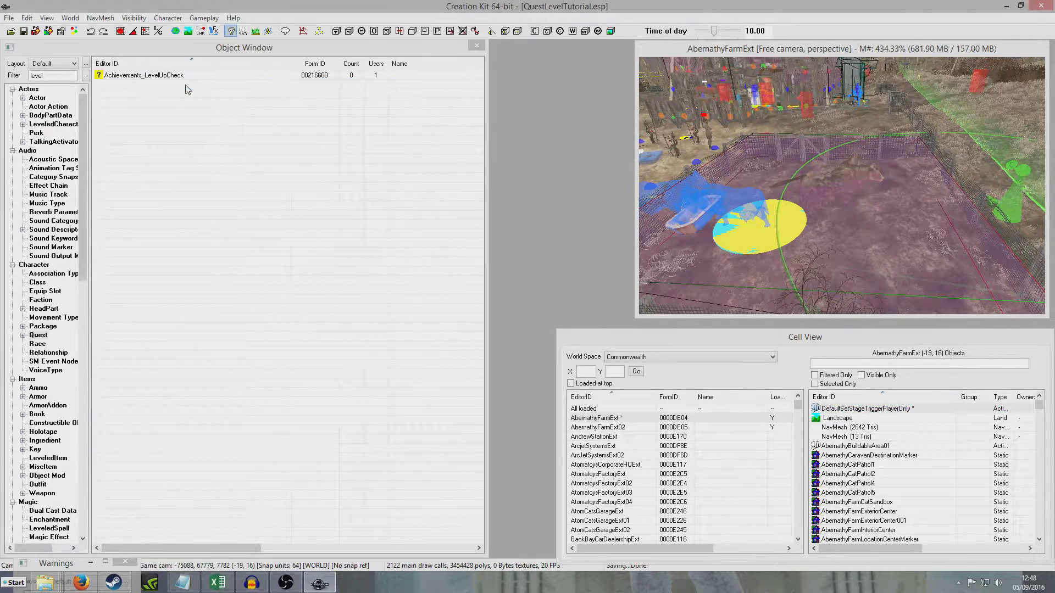
double_click(132, 84)
click(320, 89)
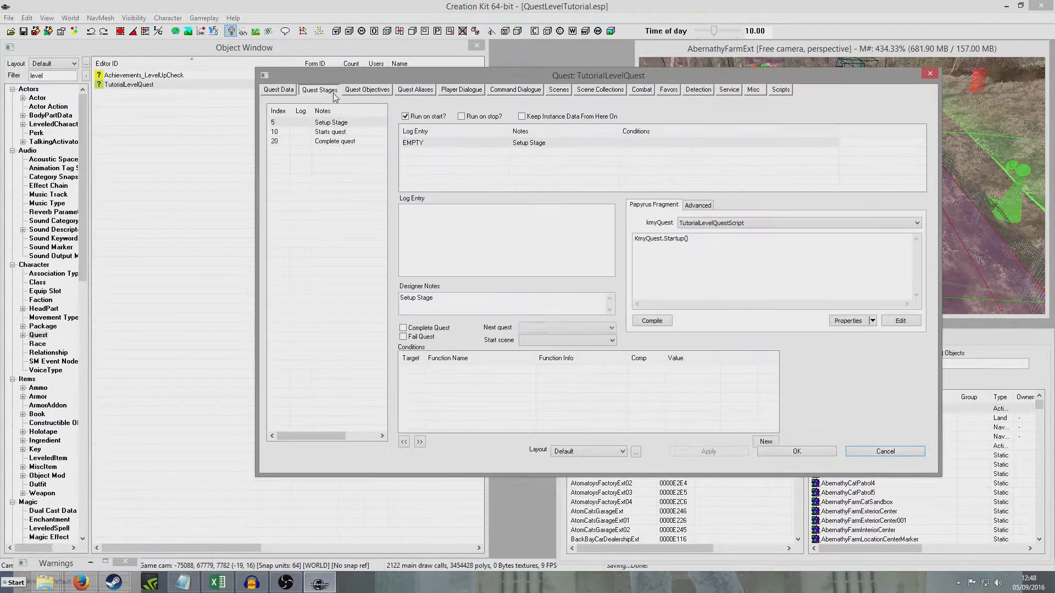
click(343, 142)
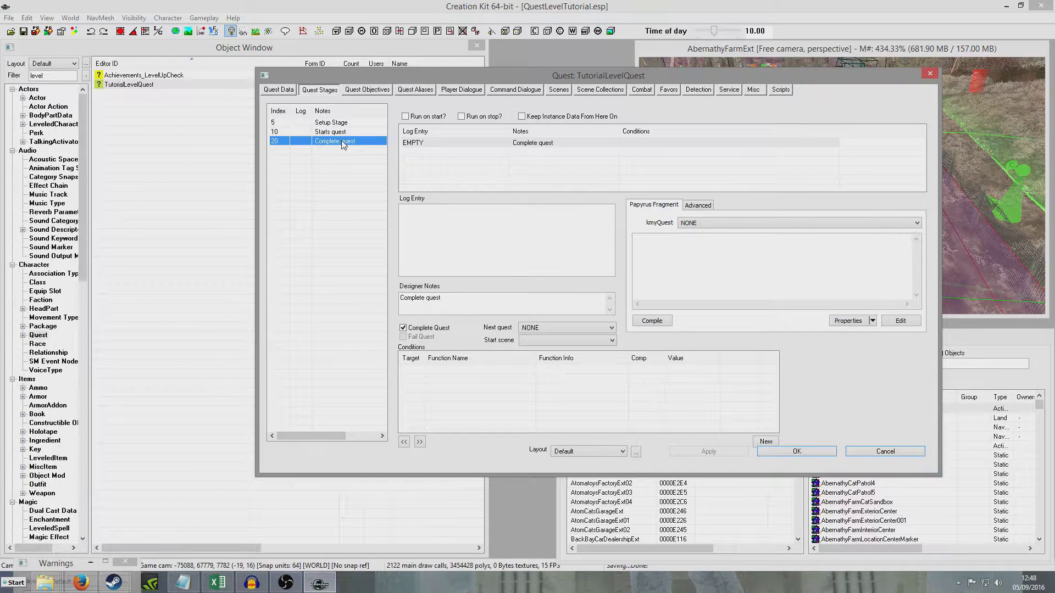
click(340, 201)
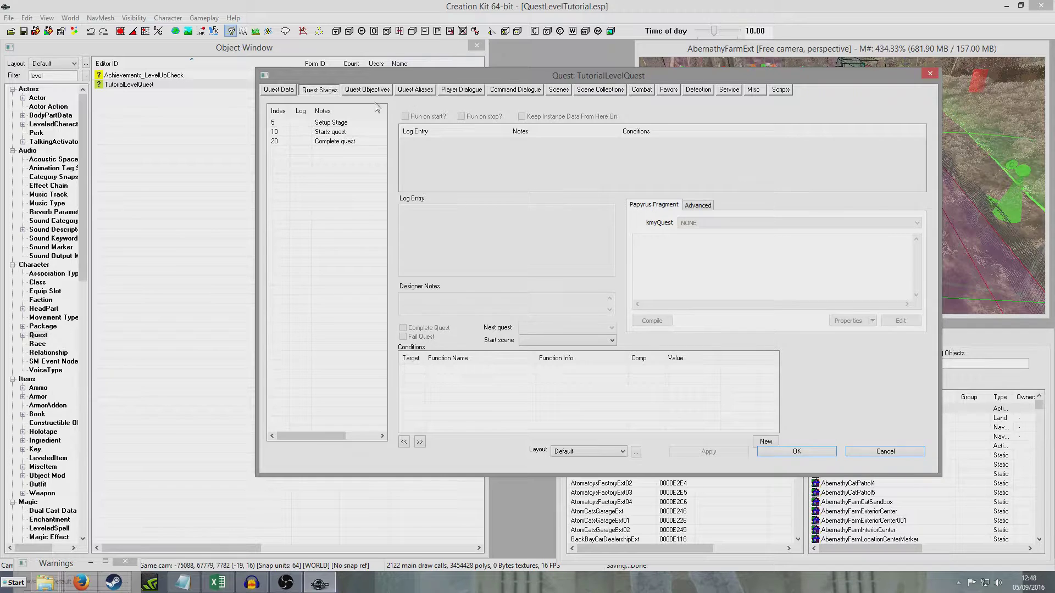
Add a new reference alias named TRIGGER to TutorialLevelQuest.
drag(400, 78, 294, 98)
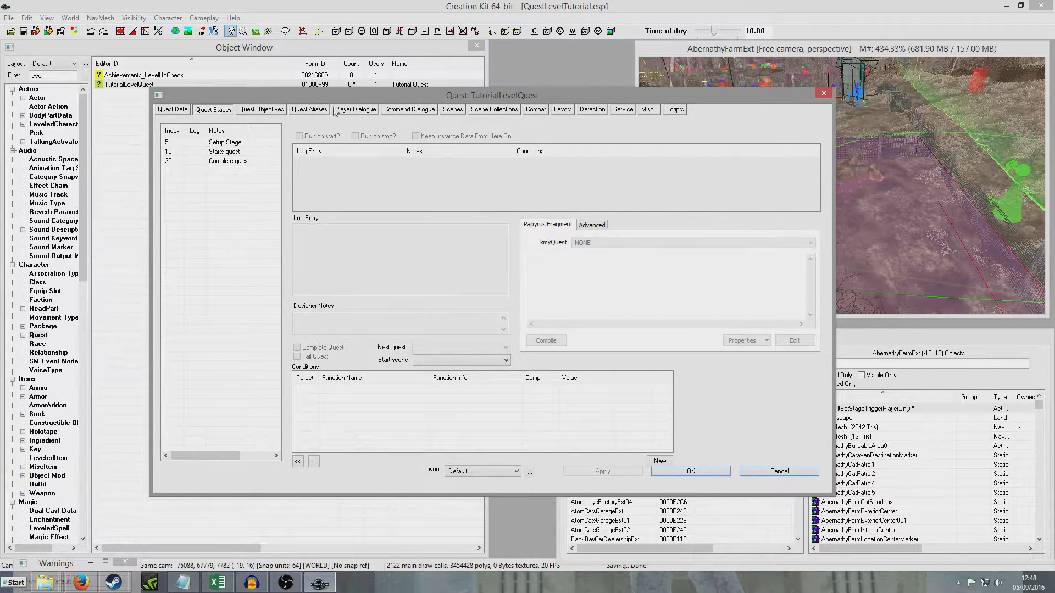
click(315, 110)
right_click(194, 171)
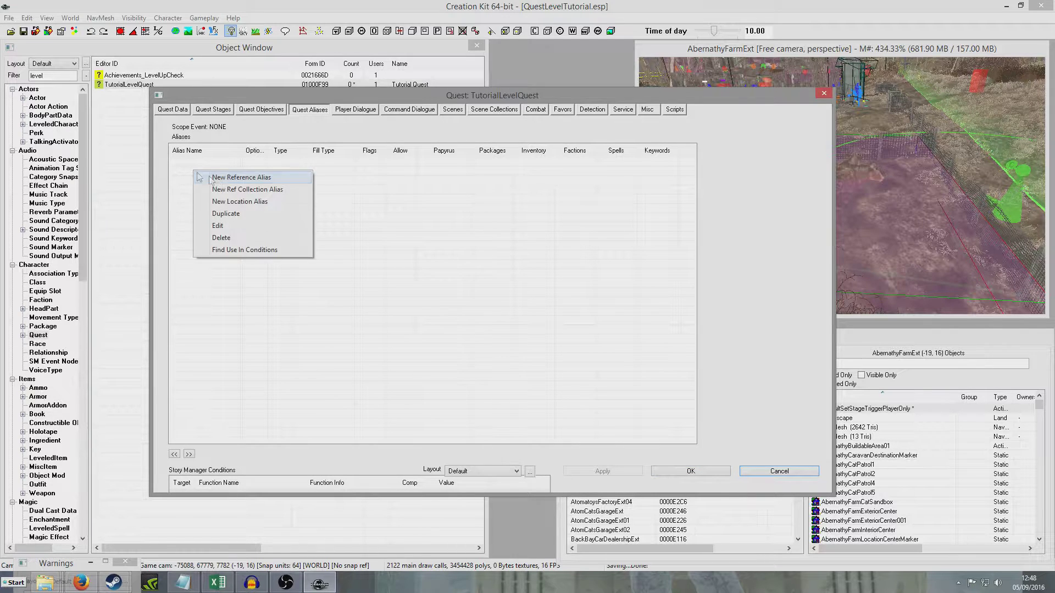
click(245, 177)
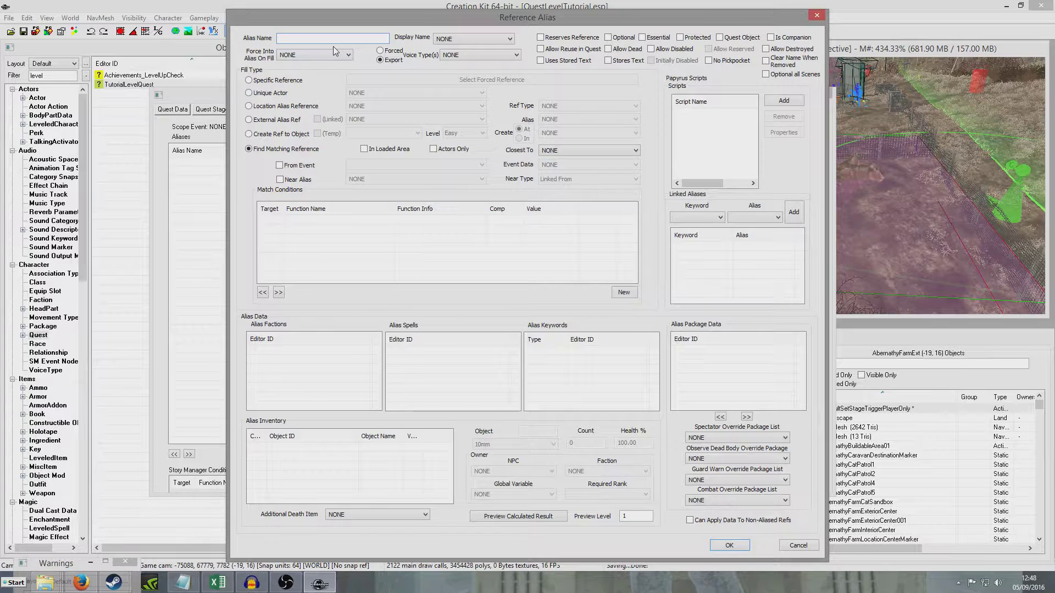
click(319, 39)
Fill the TRIGGER alias with a specific reference, picking the DefaultSetStageTriggerPlayerOnly box in the AbernathyFarmExt pen.
click(249, 81)
click(400, 82)
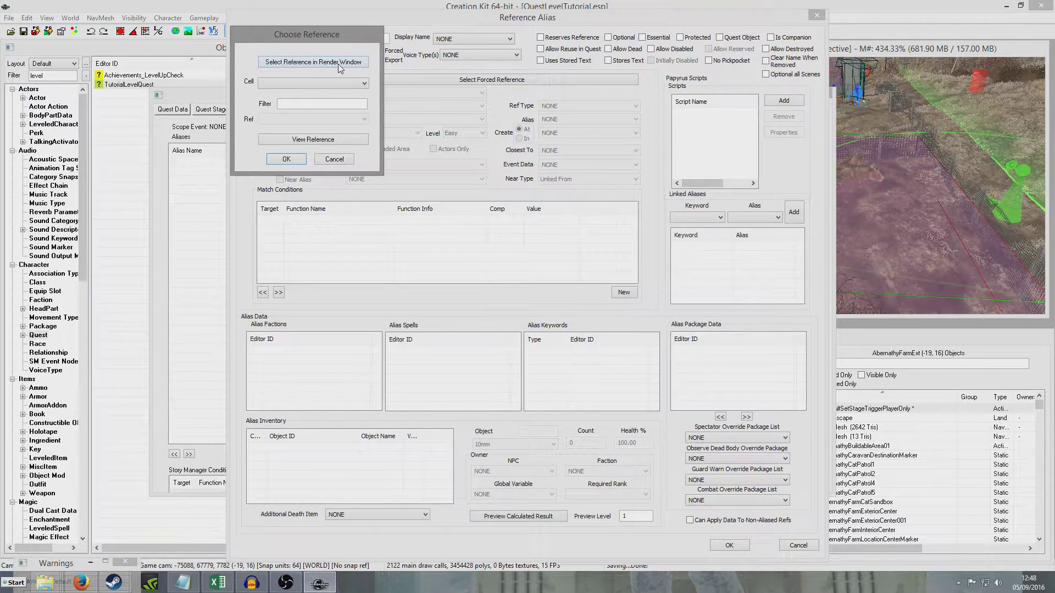
click(313, 62)
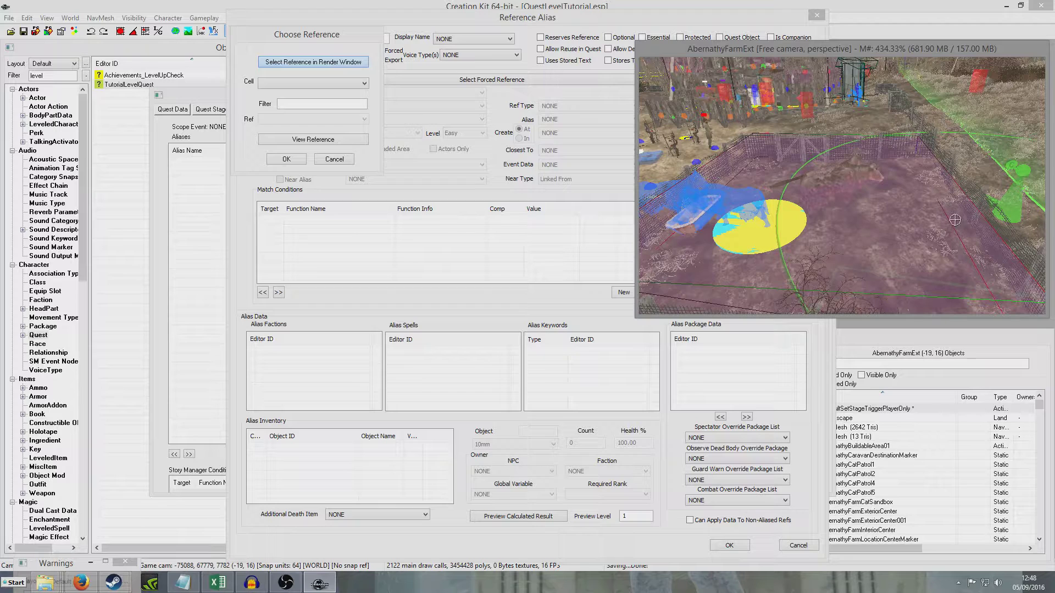
click(877, 224)
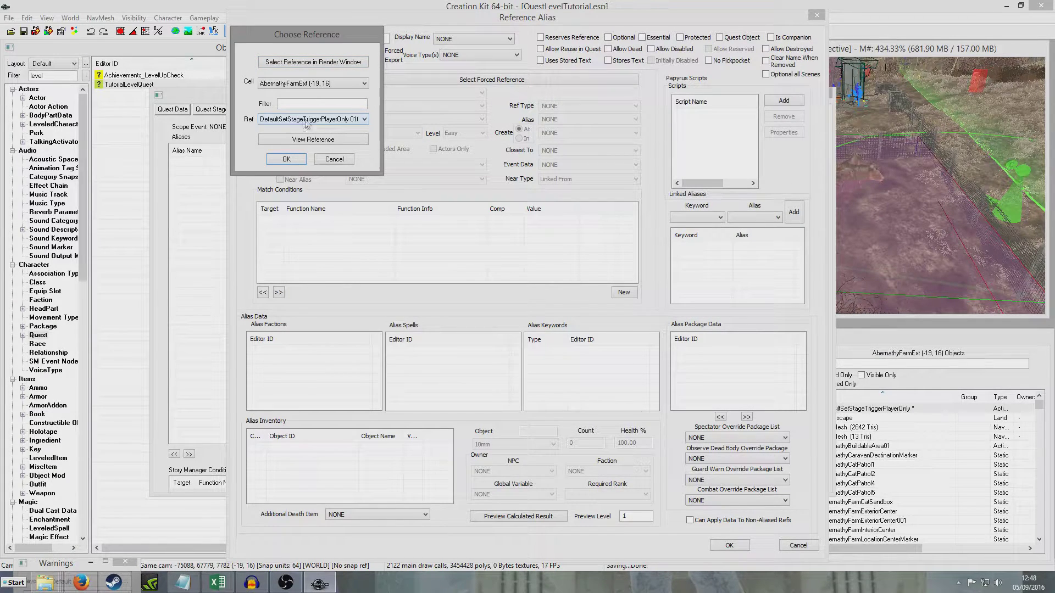
click(287, 158)
click(648, 335)
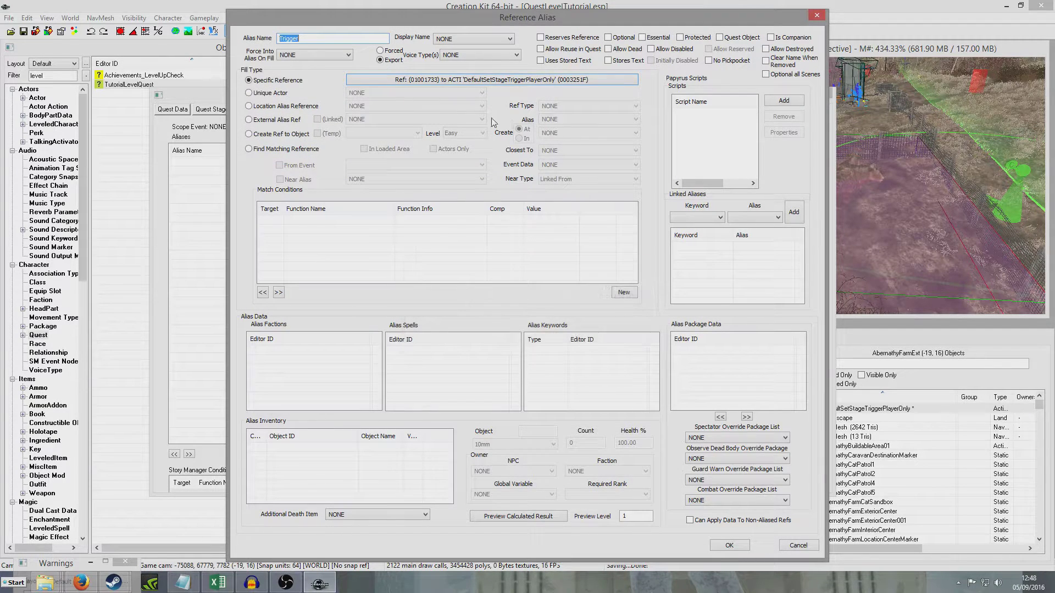
click(731, 546)
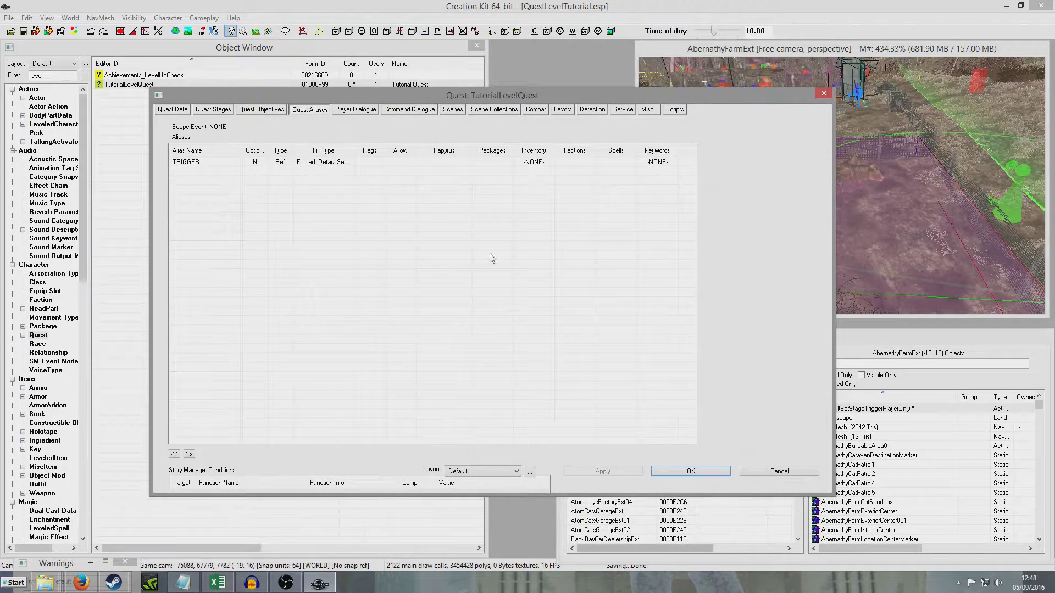
double_click(196, 163)
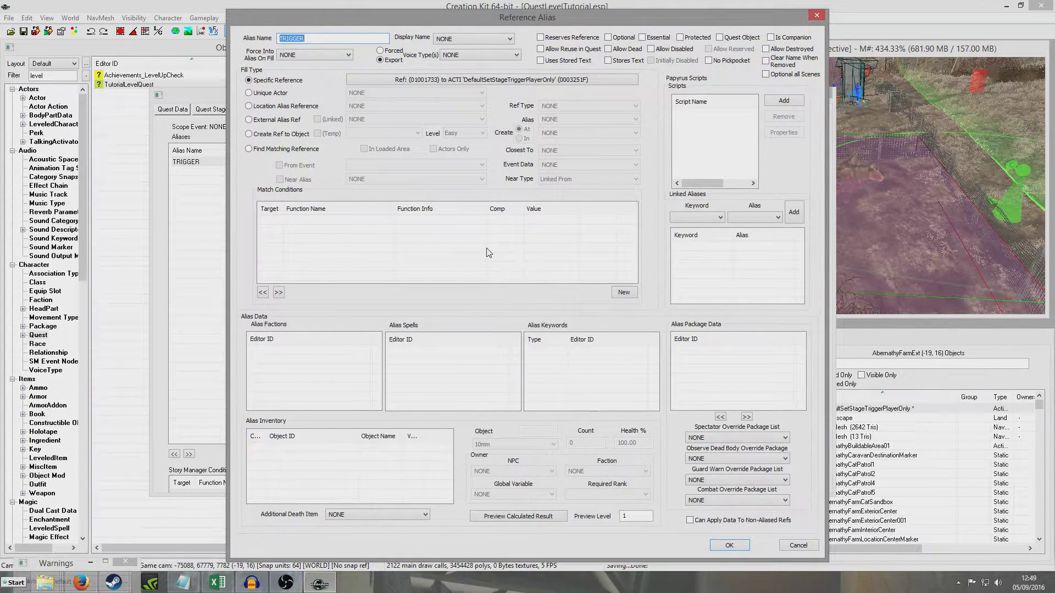
click(781, 546)
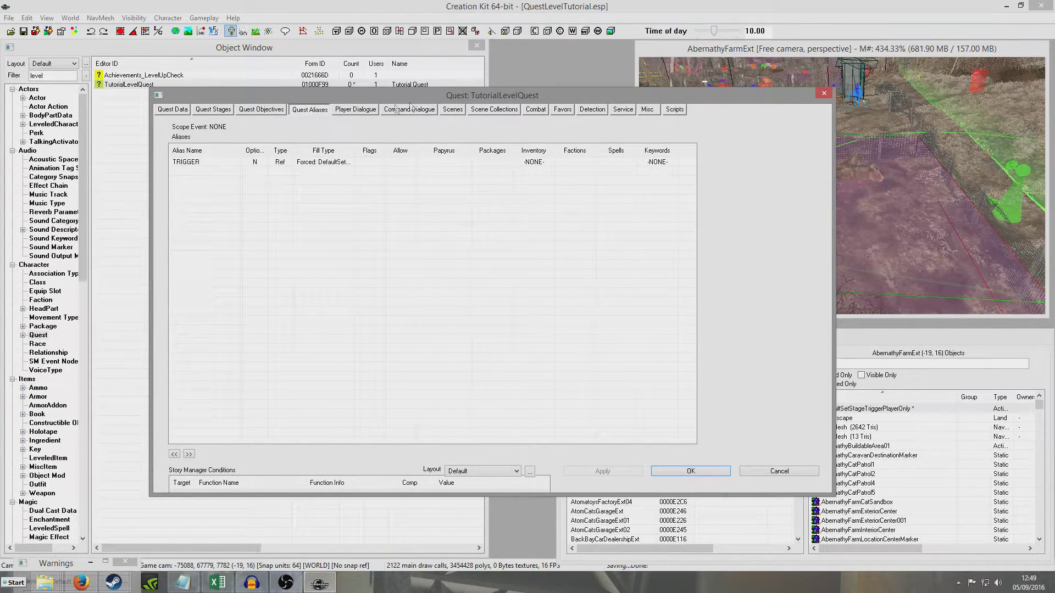
Add a target to quest objective 10, "Walk through the trigger", using the TRIGGER alias.
click(341, 109)
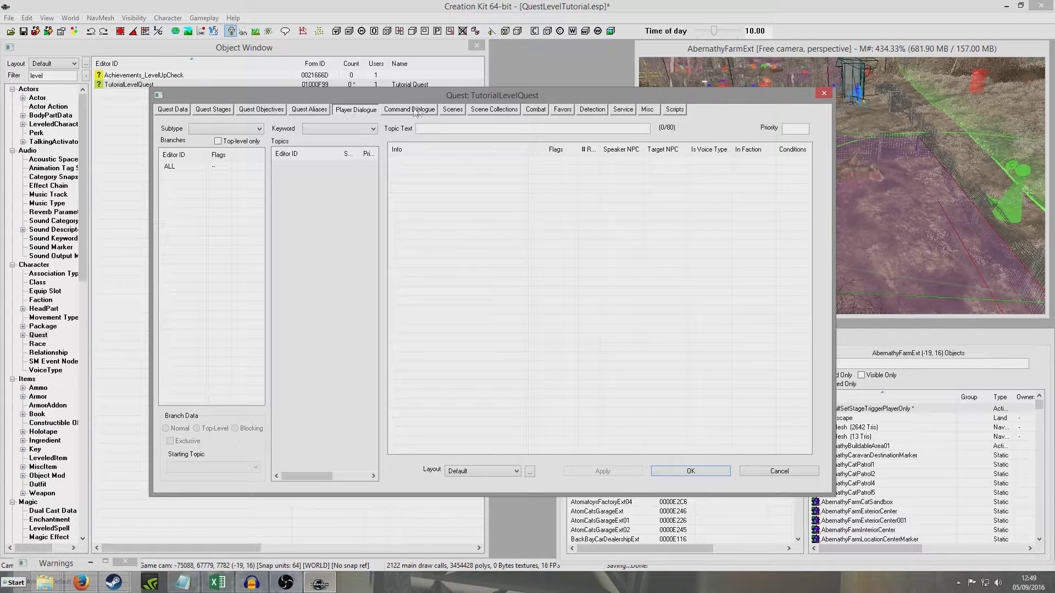
click(250, 110)
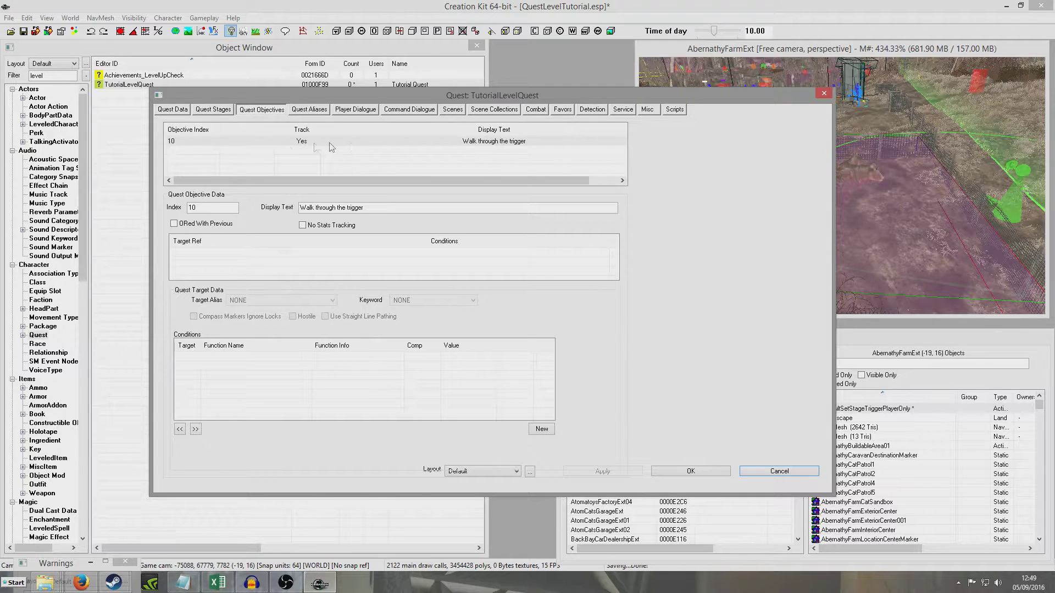
right_click(319, 258)
click(332, 270)
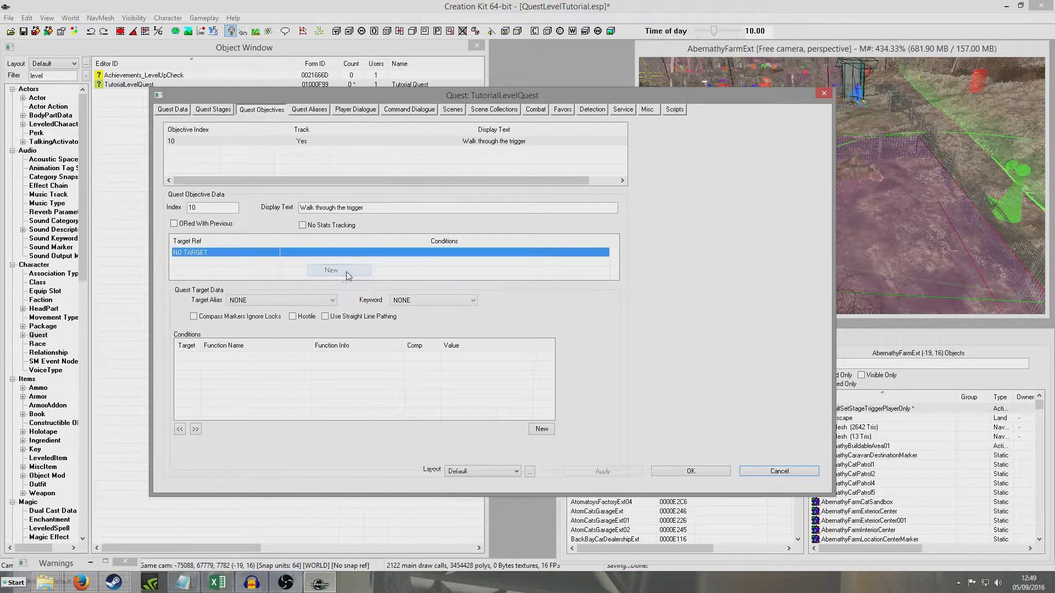
click(295, 305)
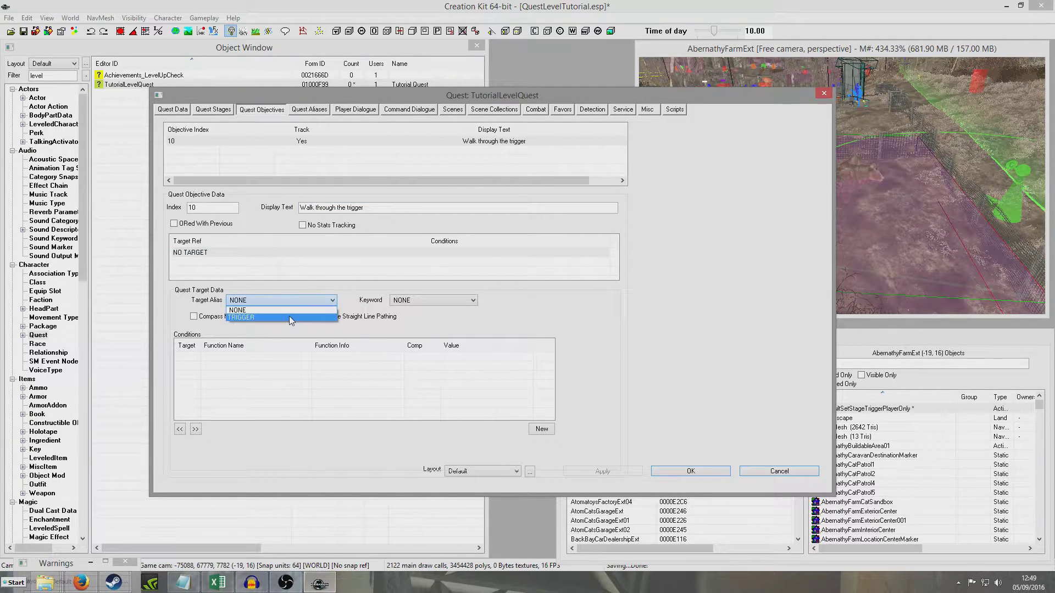
click(289, 315)
click(255, 268)
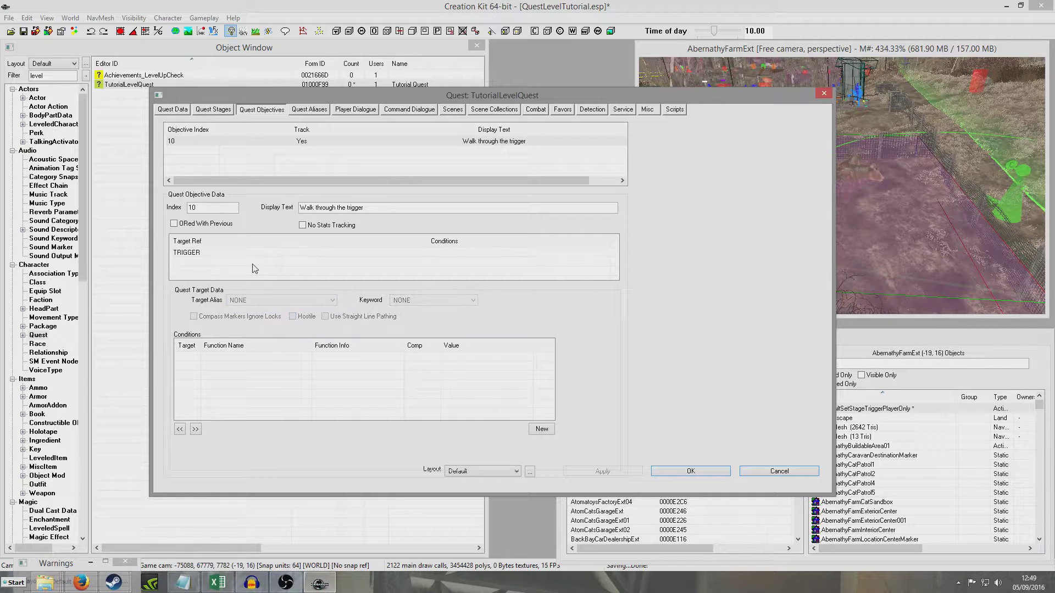
Examine the Papyrus fragments of quest stages 5 and 10, and the objective that SetObjectiveDisplayed(10) refers to.
click(217, 109)
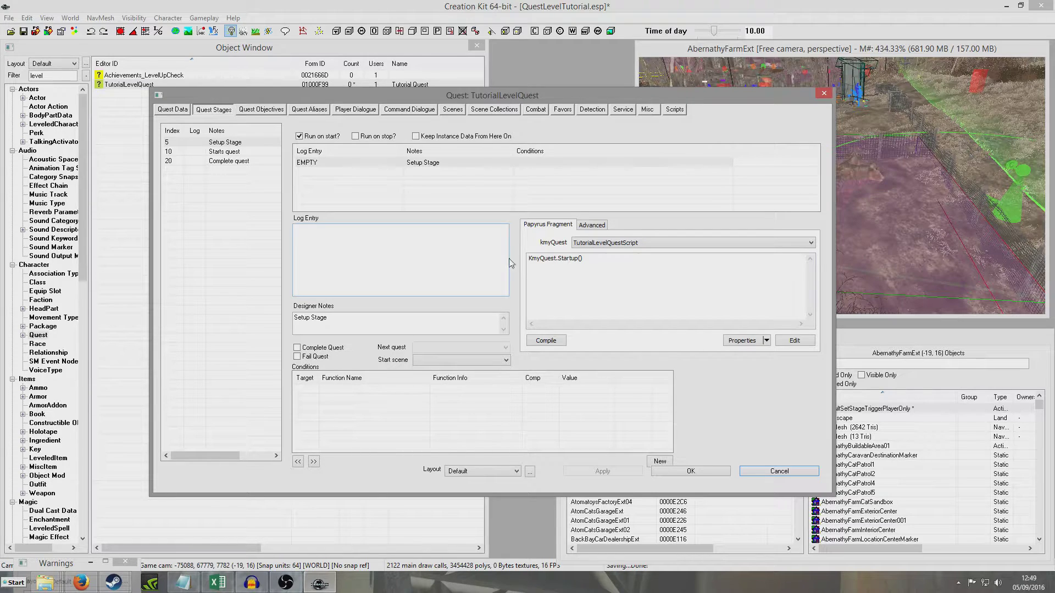
click(231, 154)
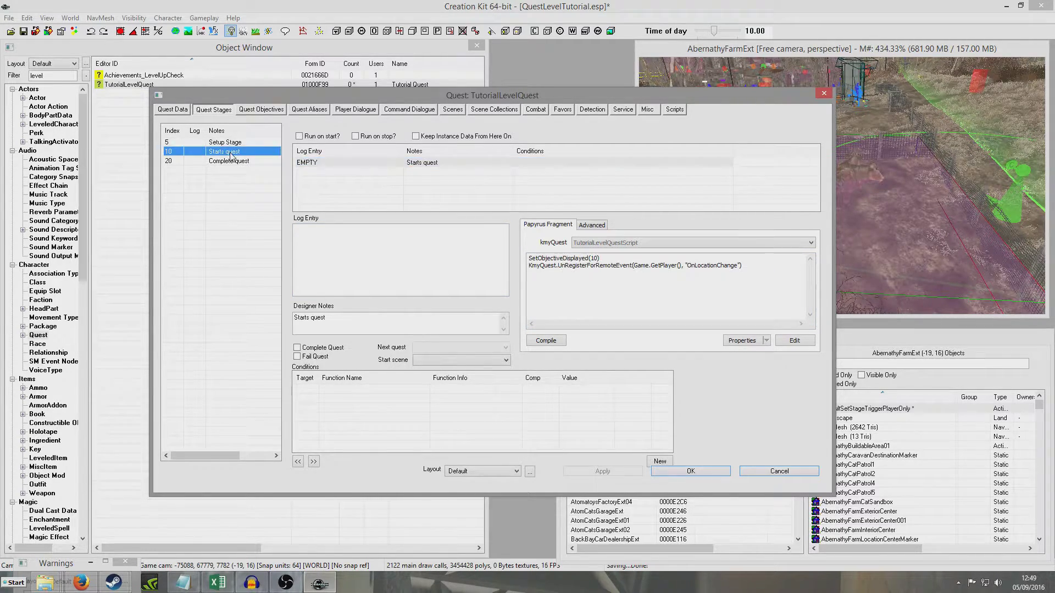
click(528, 257)
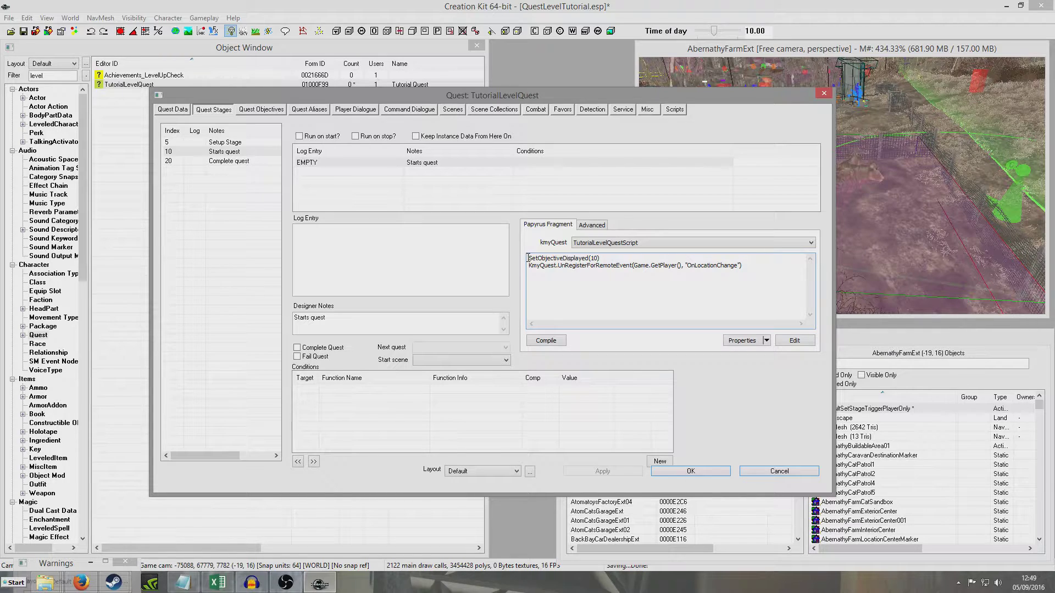
drag(528, 258, 600, 258)
click(575, 259)
click(262, 110)
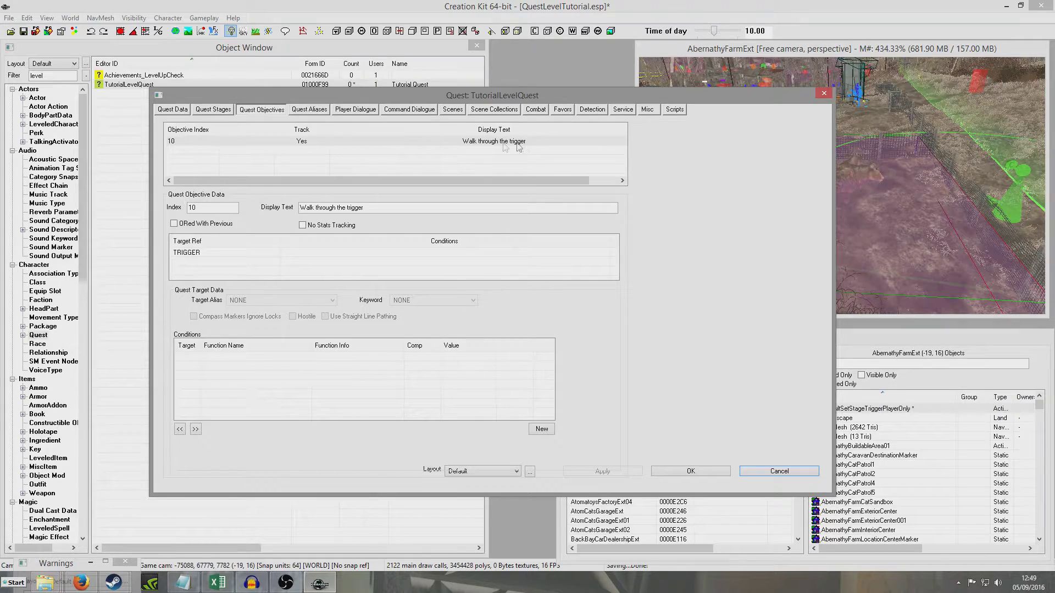
Inspect the pen trigger's base object and the myQuest and StageToSet properties of its defaultrefontriggerenter script, leaving them as they are.
double_click(928, 211)
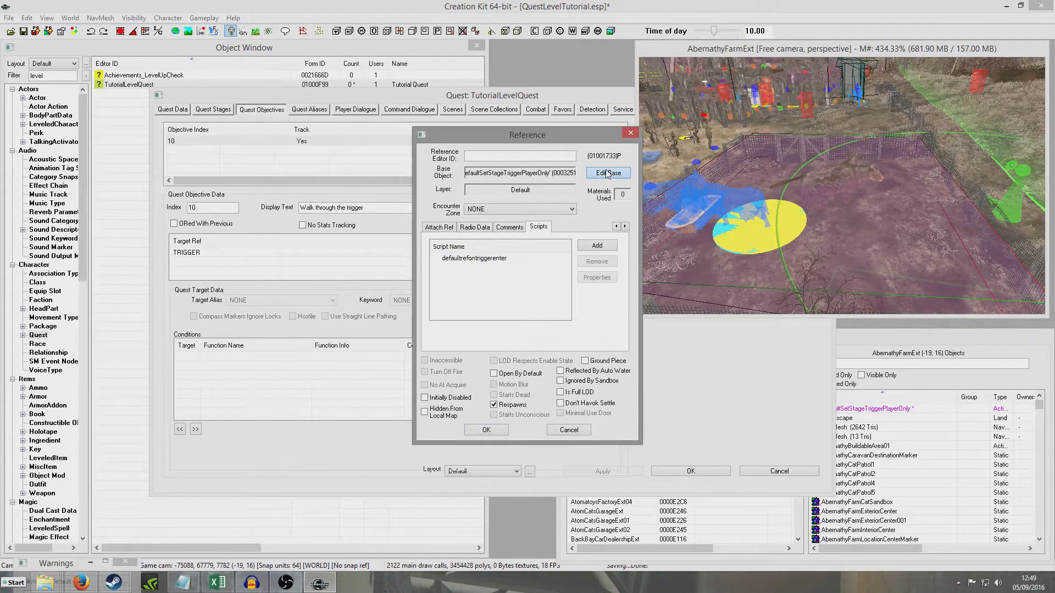
click(608, 173)
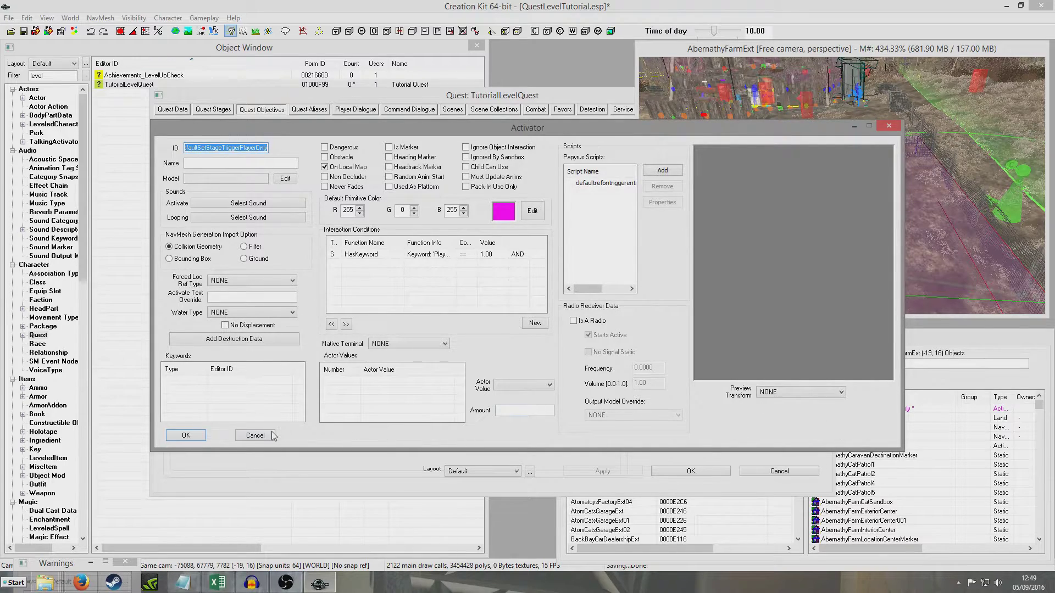
click(256, 435)
double_click(470, 263)
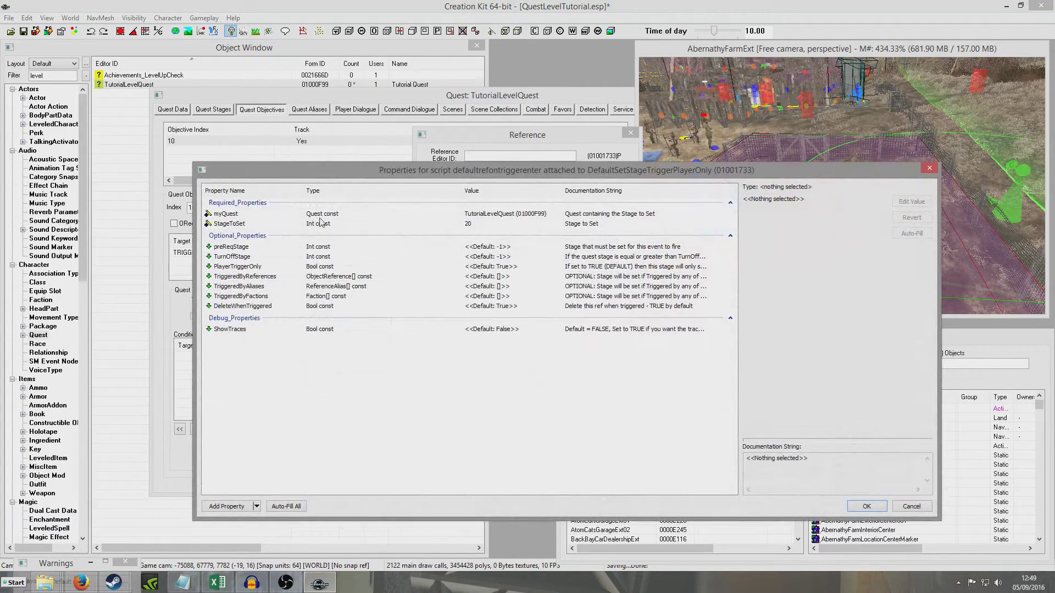
click(467, 215)
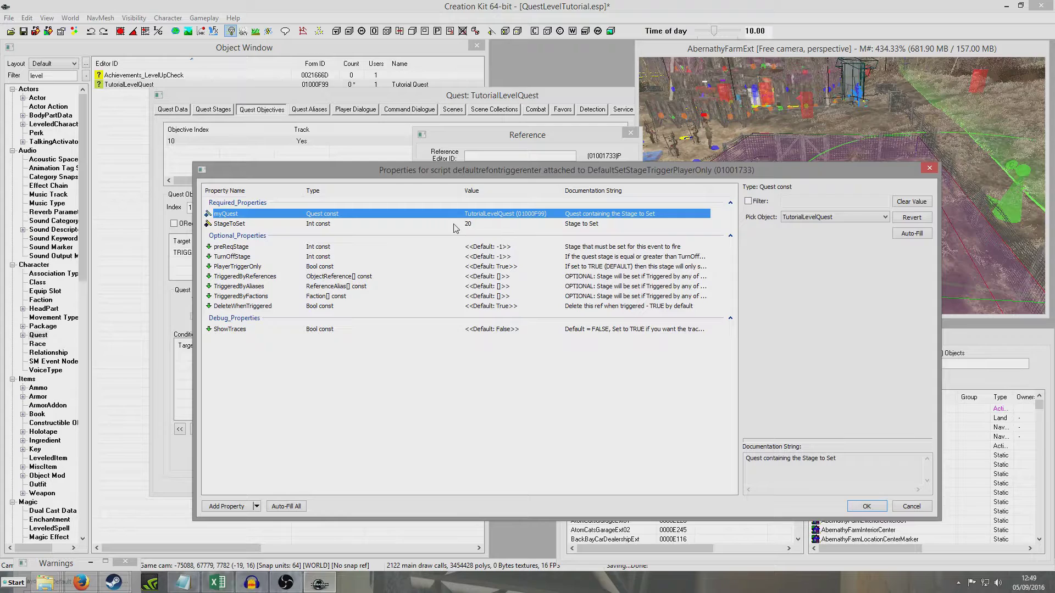
click(912, 506)
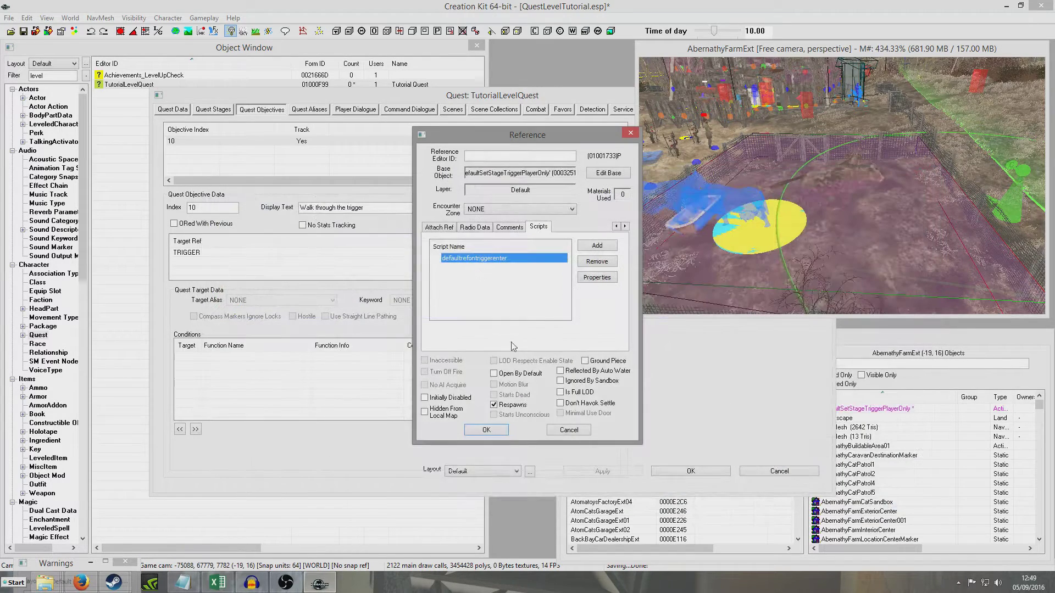
click(585, 434)
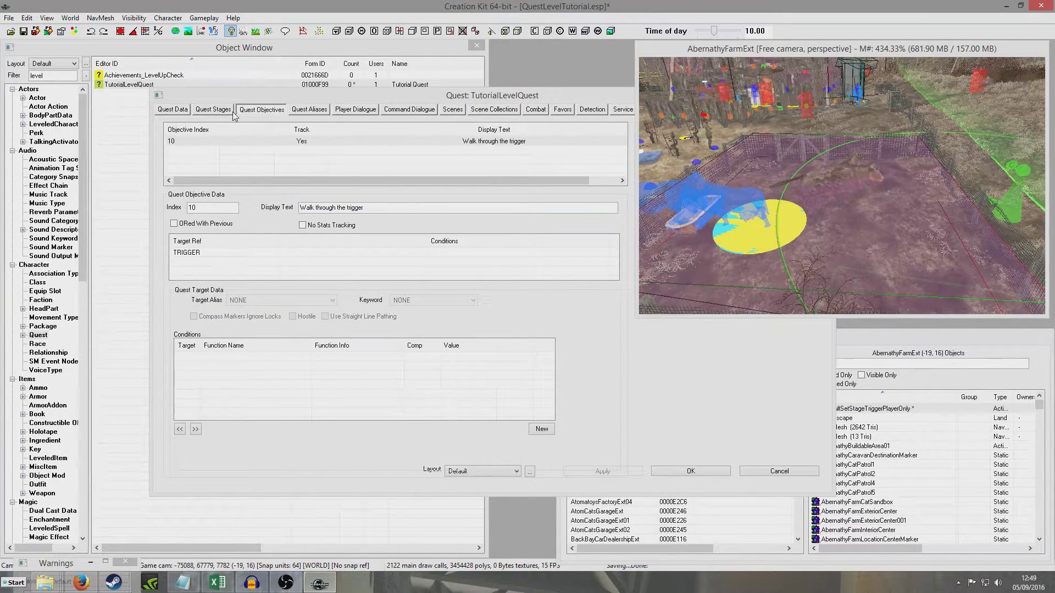
Check stage 20, "Complete quest", and accept the changes made to TutorialLevelQuest.
click(213, 110)
click(217, 161)
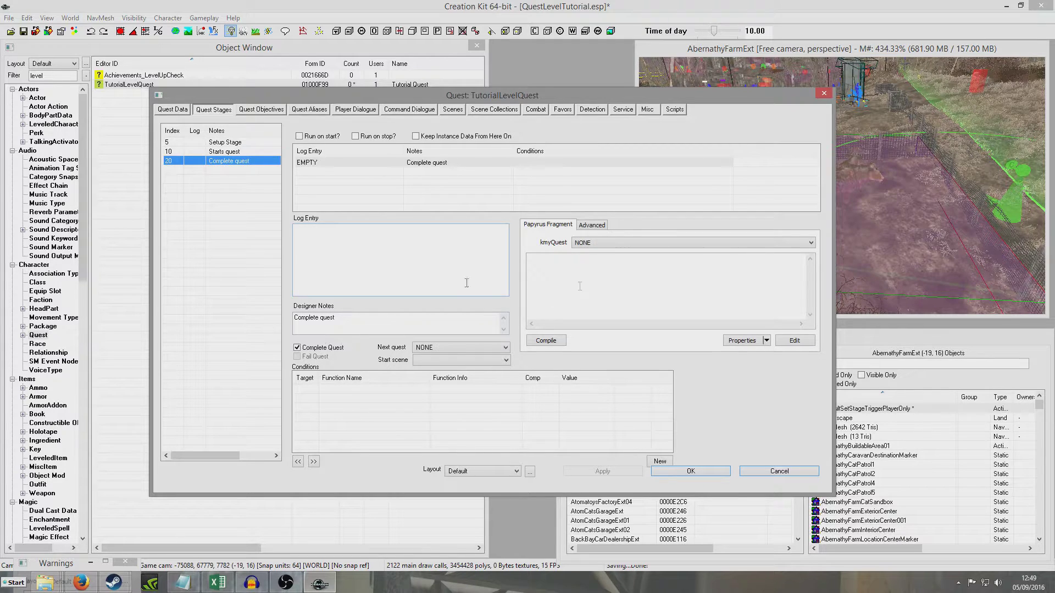
click(709, 471)
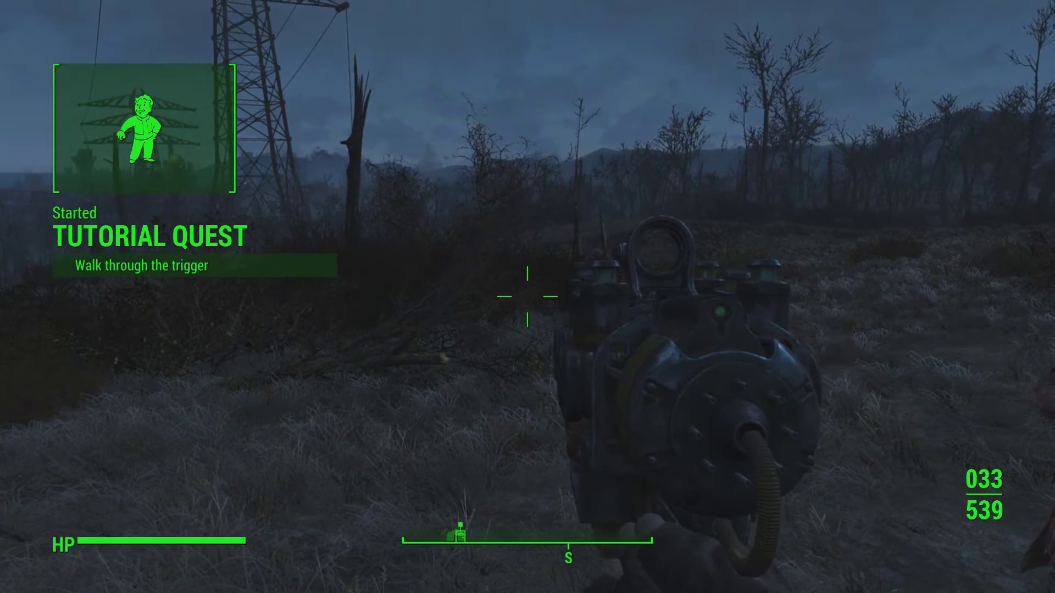
Test the quest in Fallout 4: track Tutorial Quest in the Pip-Boy and walk through the trigger in the Abernathy Farm pen.
key(r)
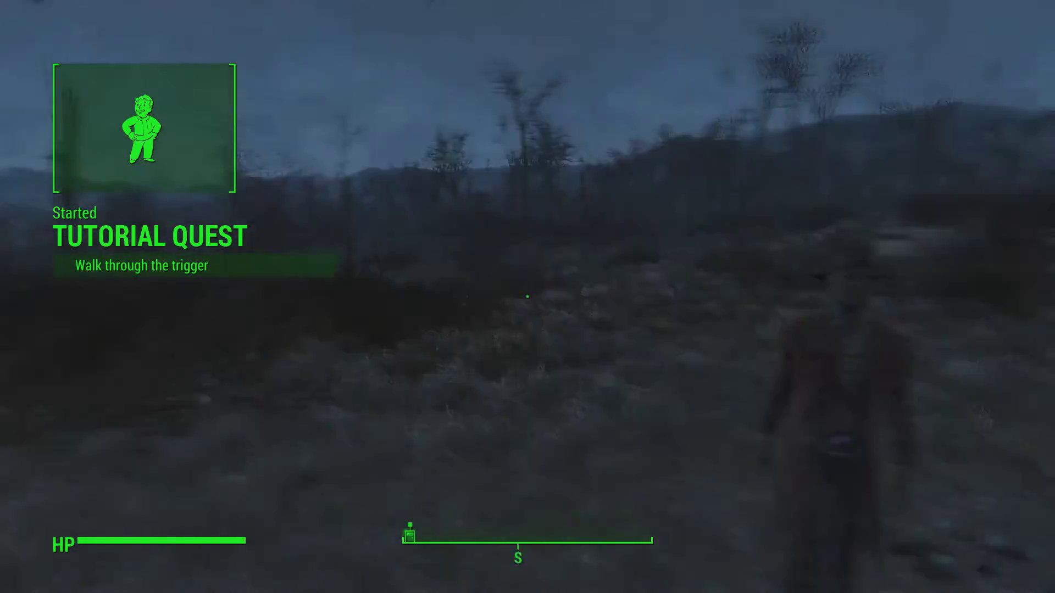
key(Tab)
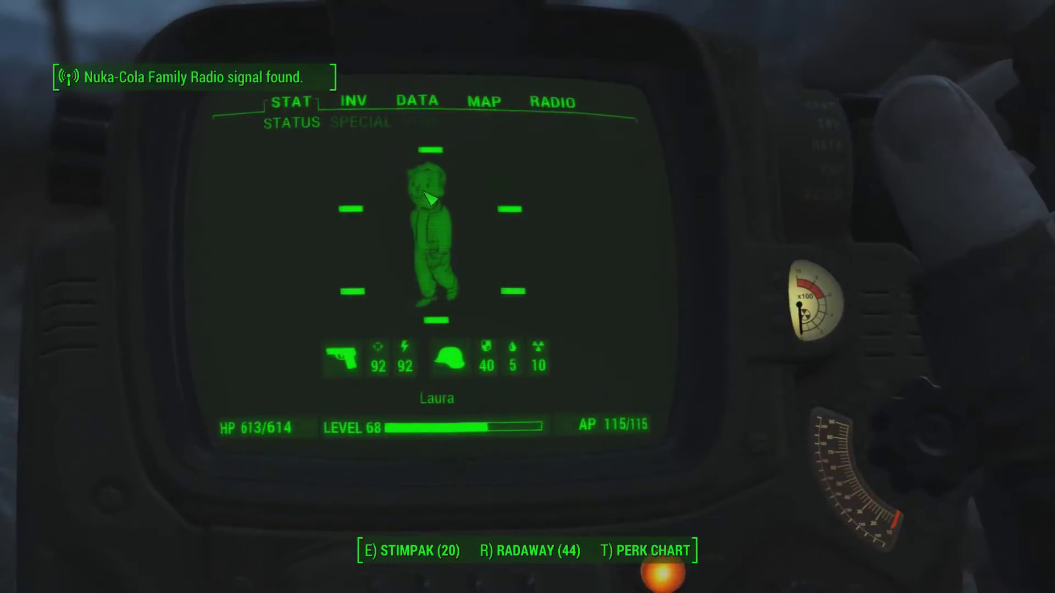
click(434, 100)
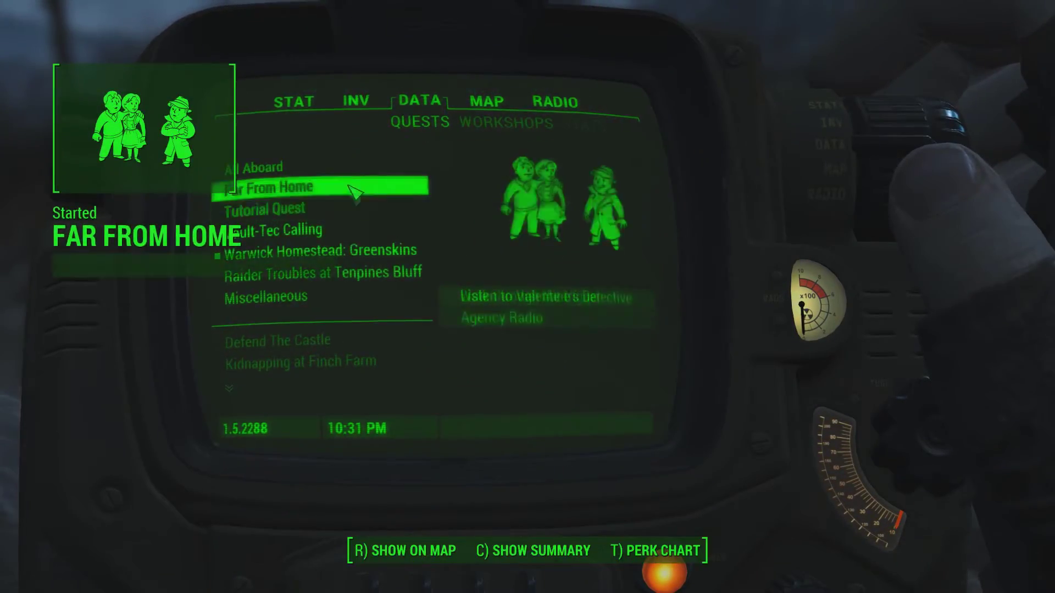
key(Tab)
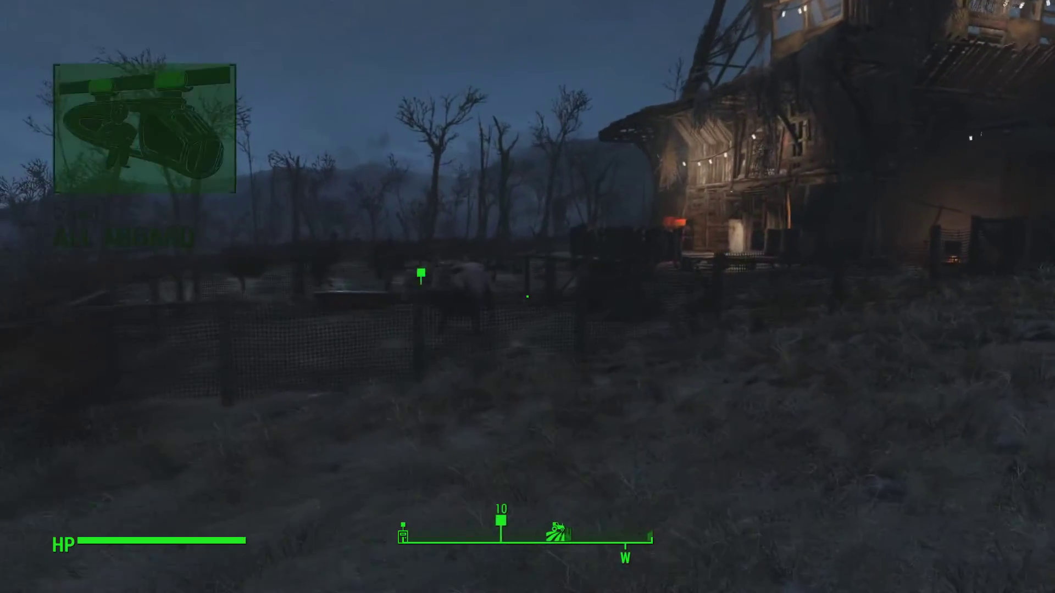
key(w)
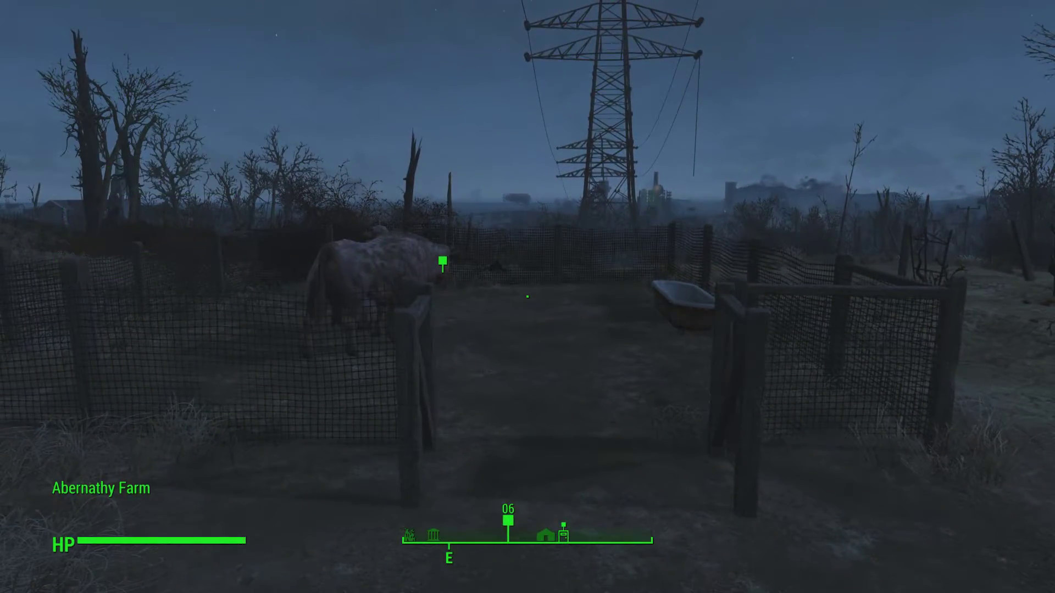
key(w)
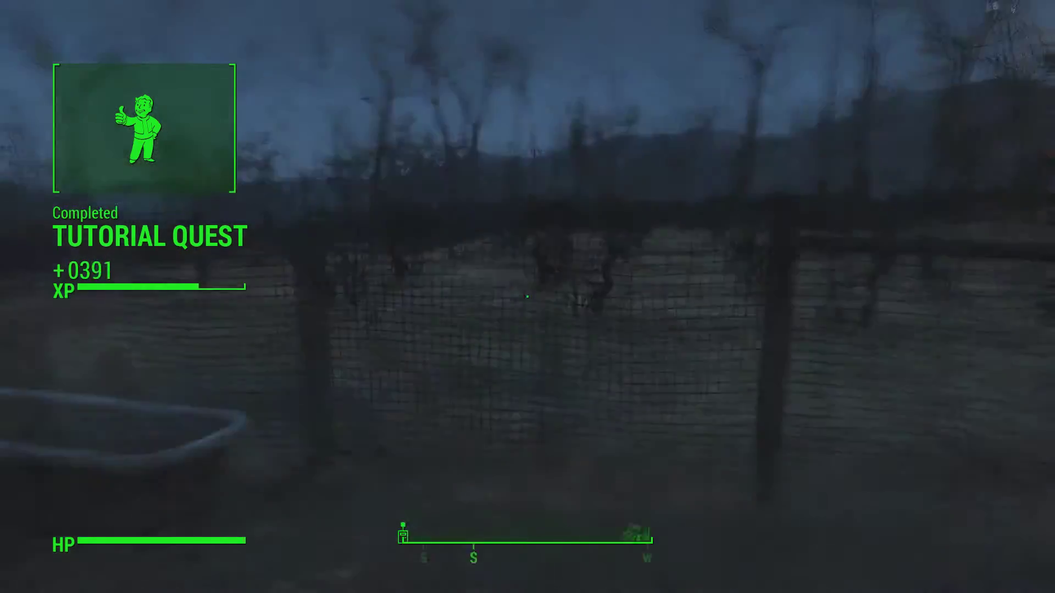
key(w)
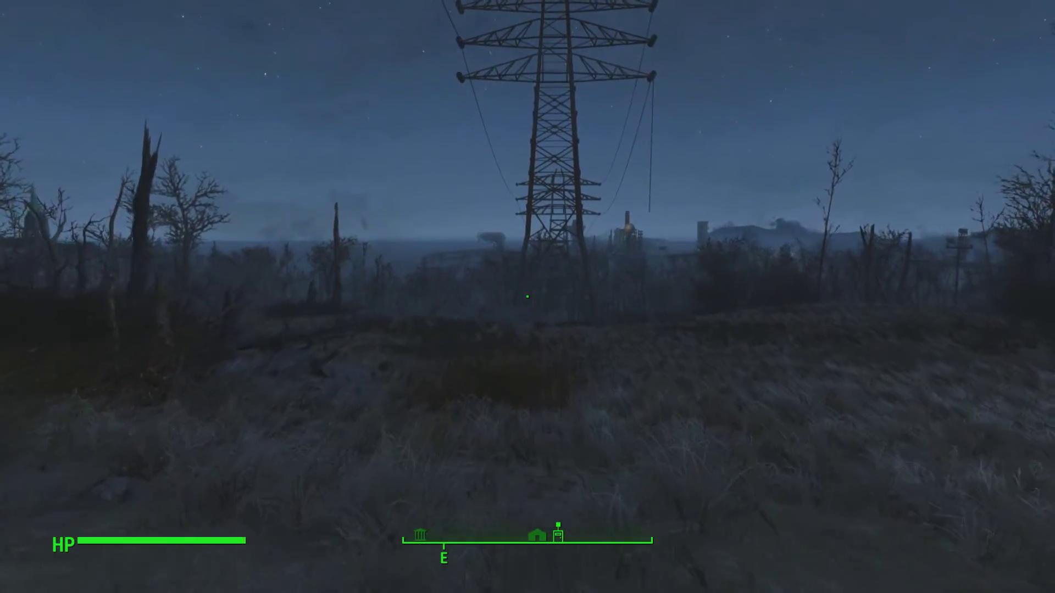
key(w)
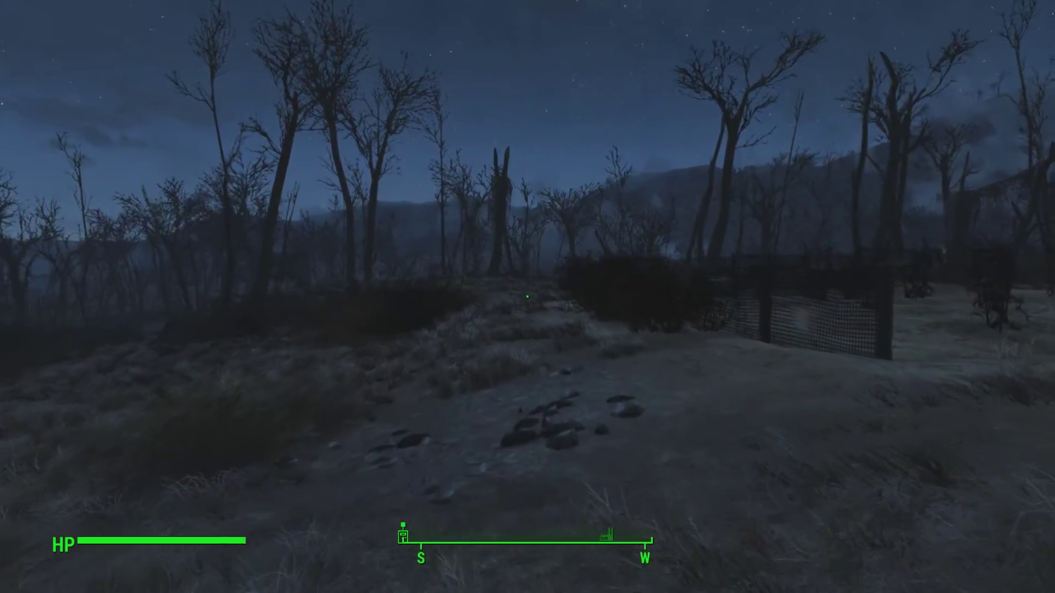
key(w)
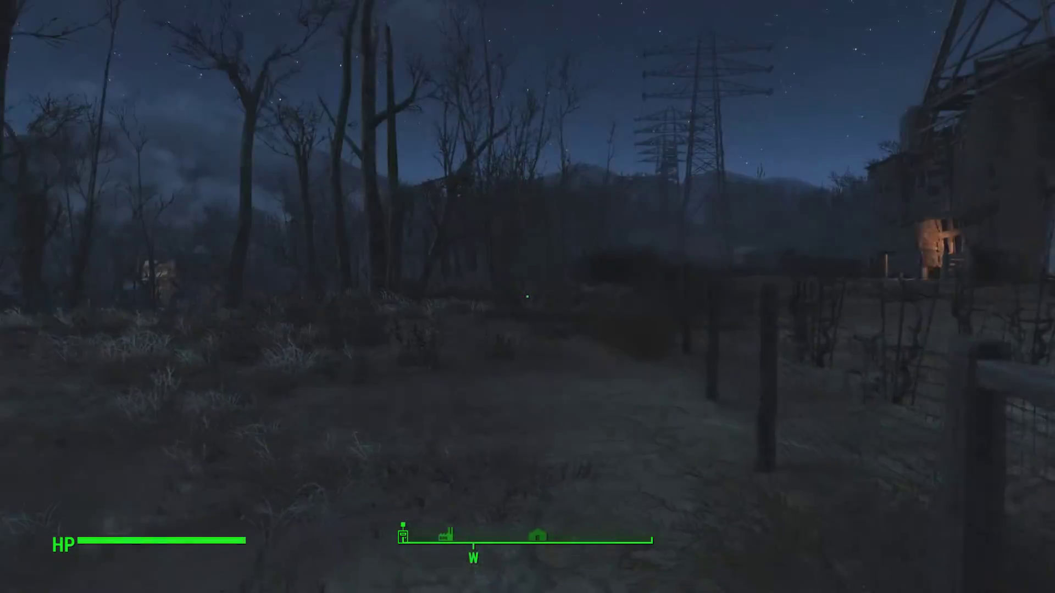
key(w)
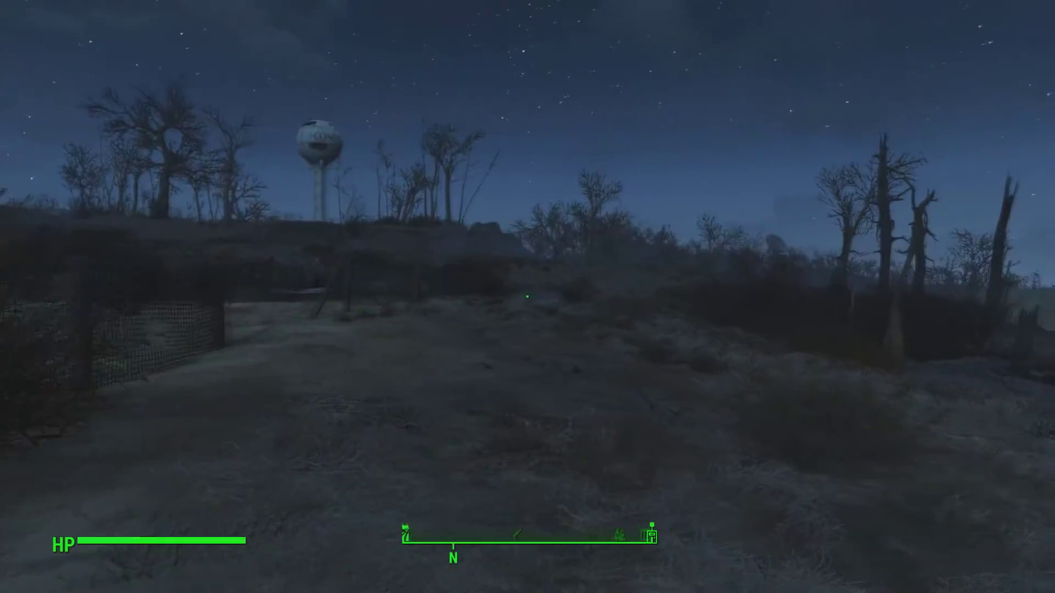
key(w)
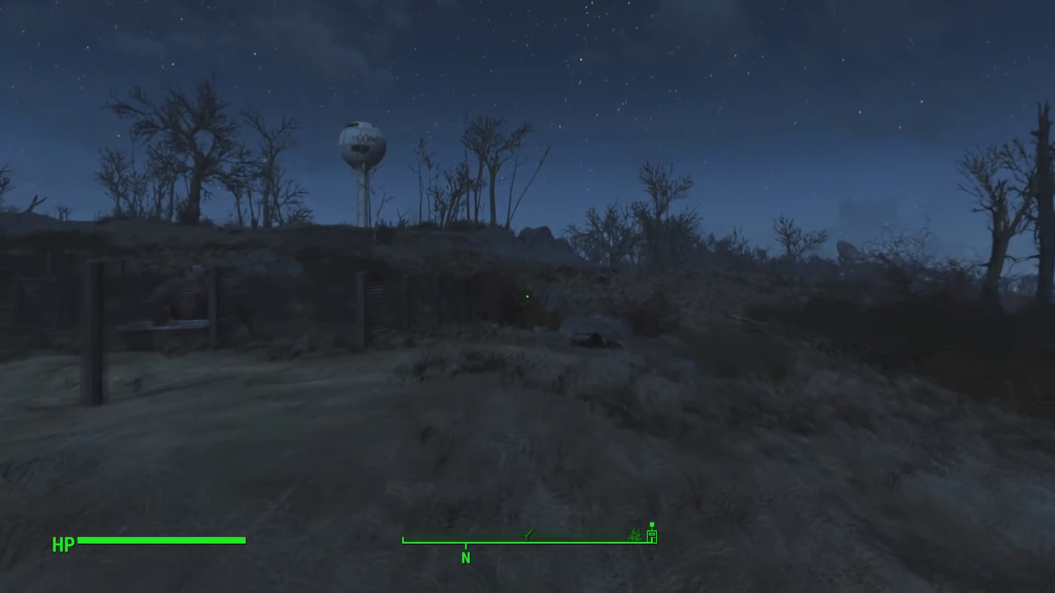
key(w)
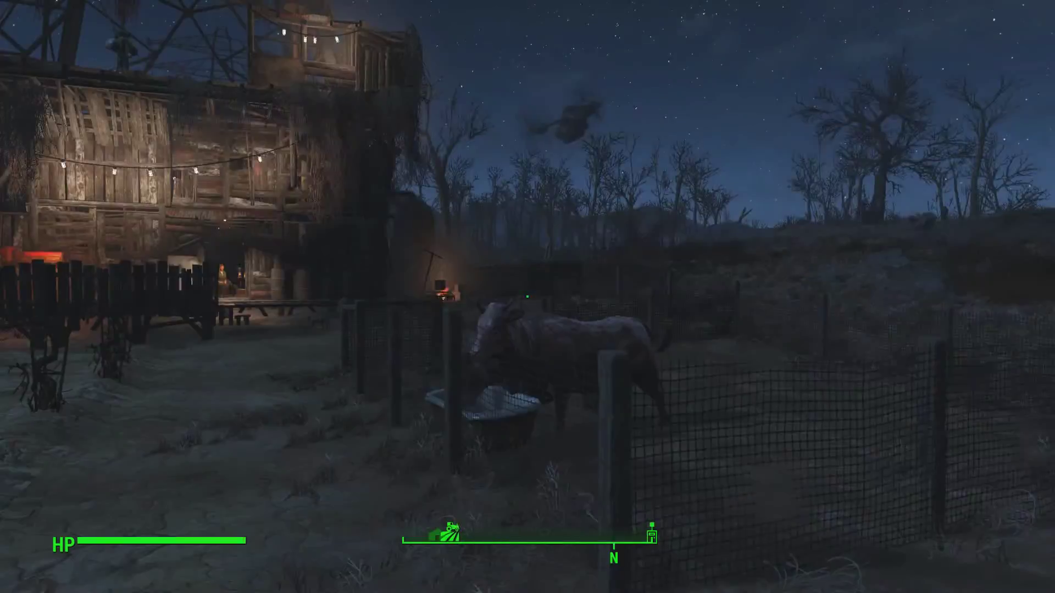